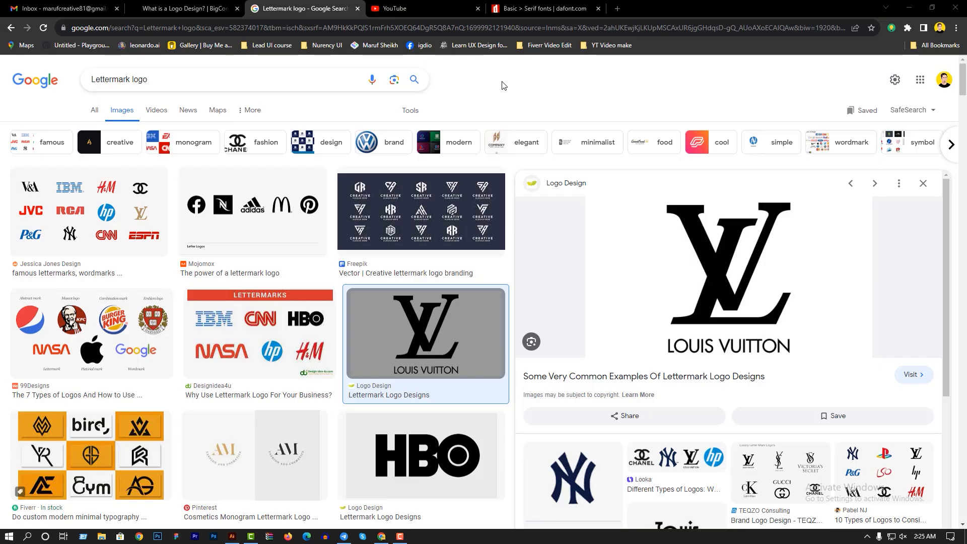
- Browse the related lettermark examples in the image results, including the Cartoon Network logo, for design inspiration
scroll(654, 249, down, 4)
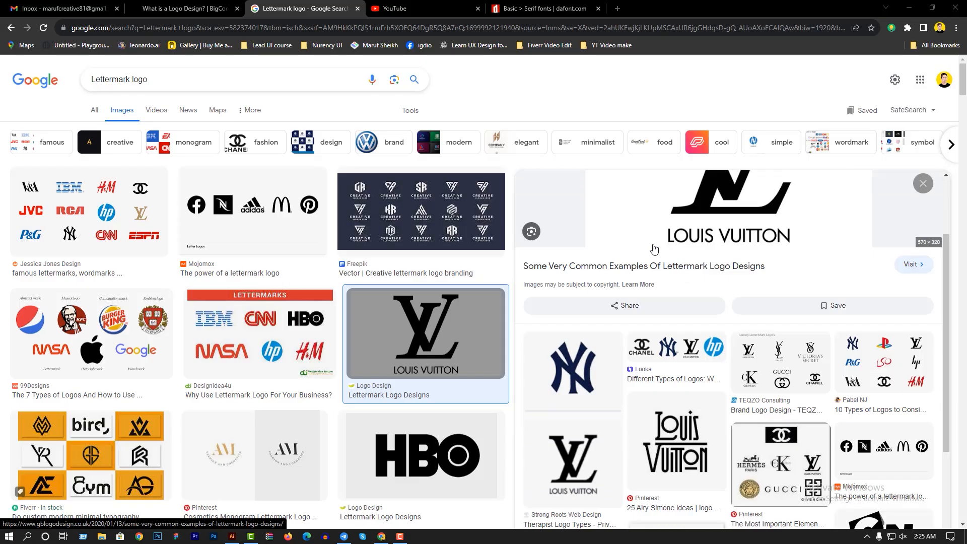
scroll(580, 346, down, 4)
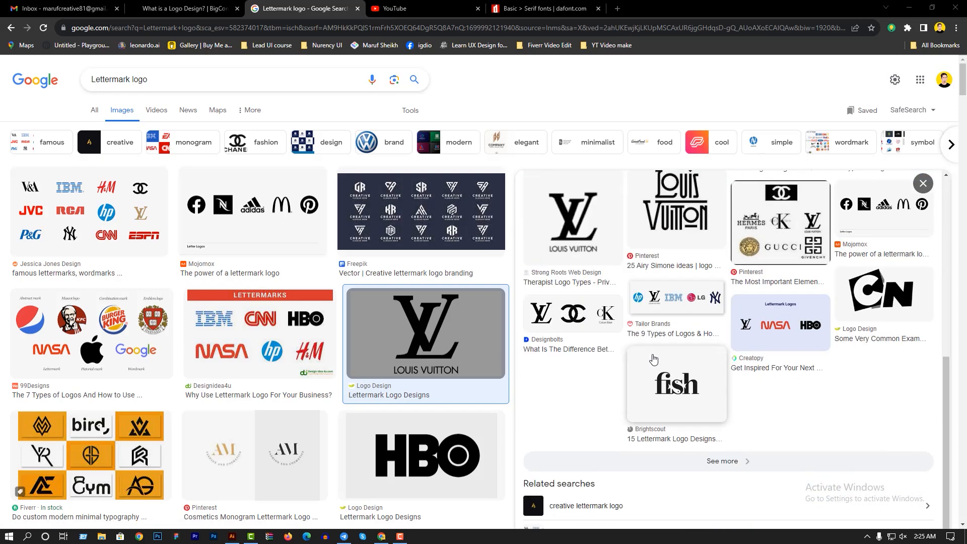
click(919, 310)
scroll(519, 368, down, 5)
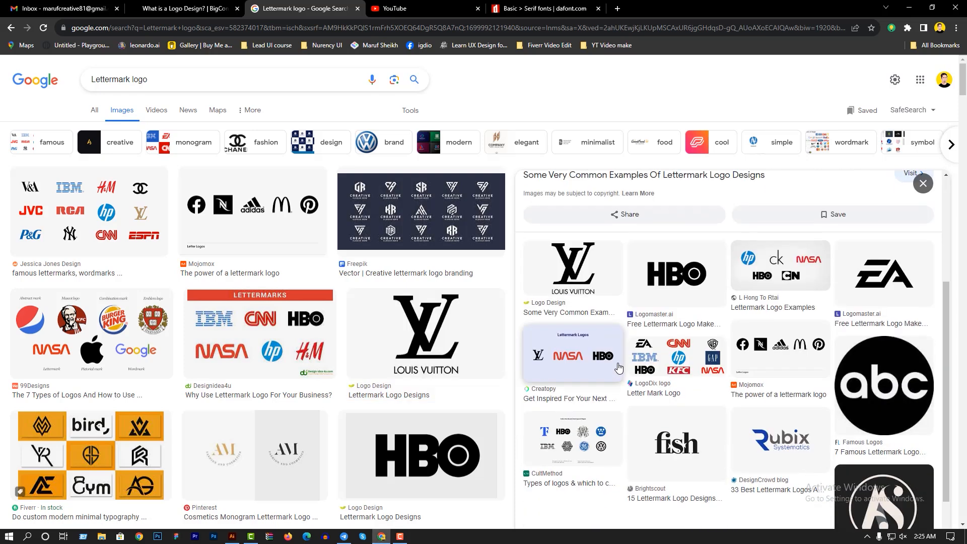
scroll(731, 388, down, 1)
scroll(665, 384, down, 2)
scroll(777, 302, up, 10)
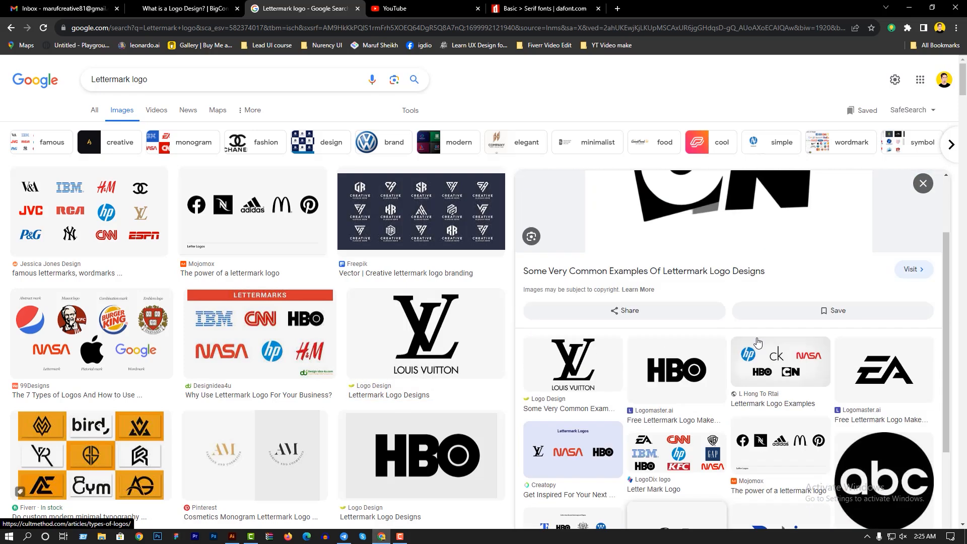
scroll(790, 317, down, 5)
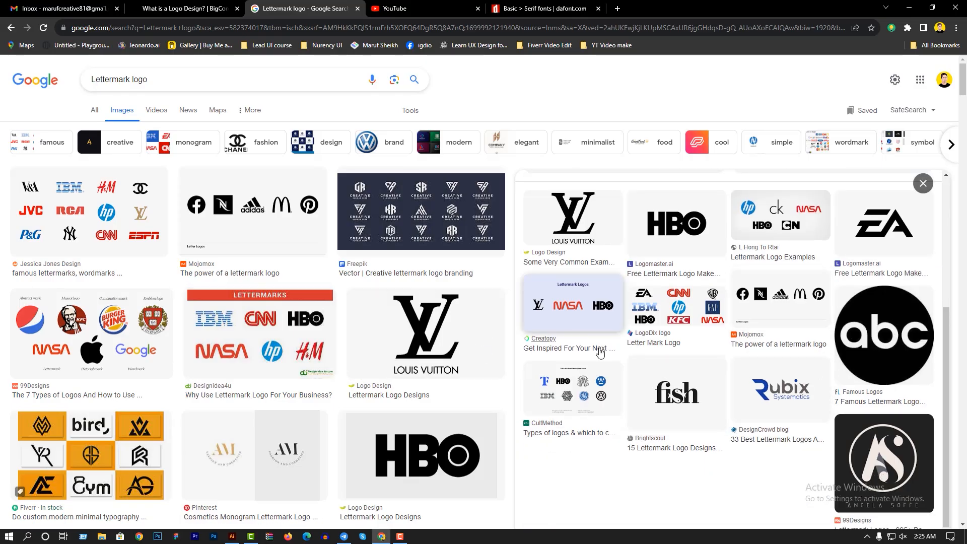
- Open the Designidea4u lettermarks image and examine further lettermark logos in the search results
click(274, 335)
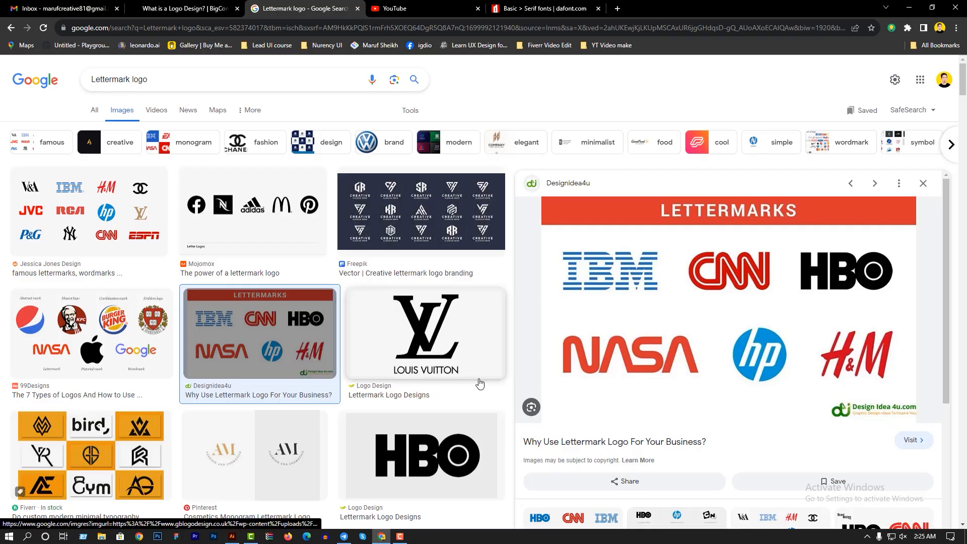
scroll(331, 355, down, 7)
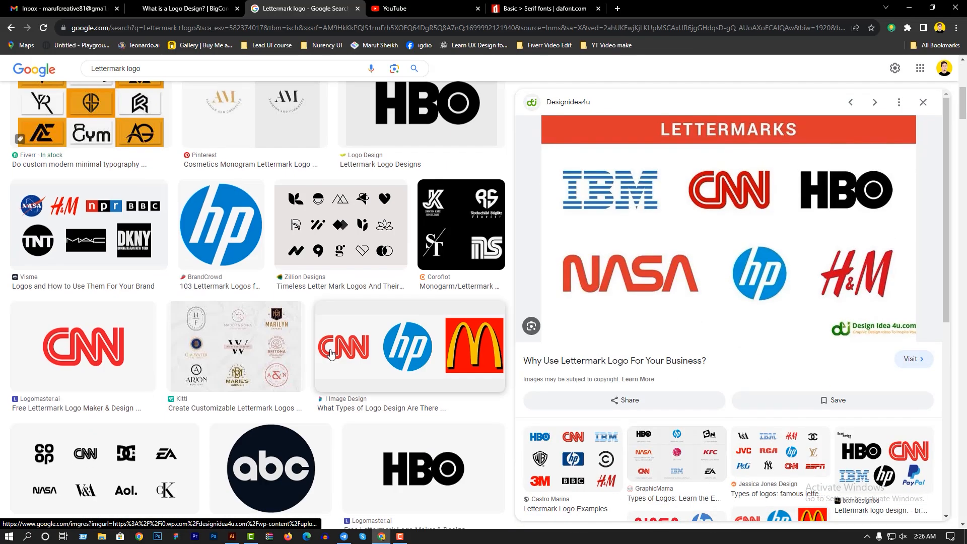
scroll(331, 355, up, 7)
scroll(331, 355, down, 9)
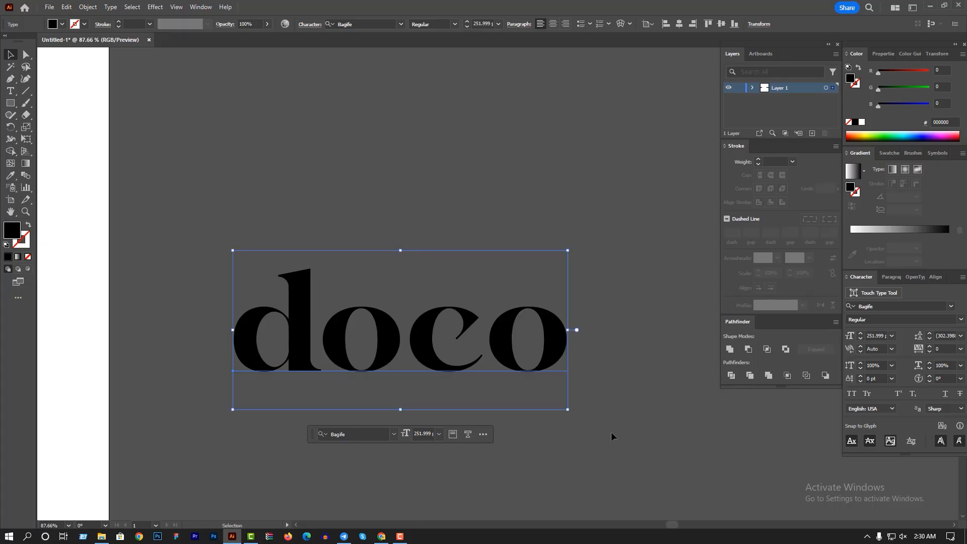
- Convert the lowercase "doco" text set in Bagife beside the artboard to outlines
alt+scroll(432, 339, down, 1)
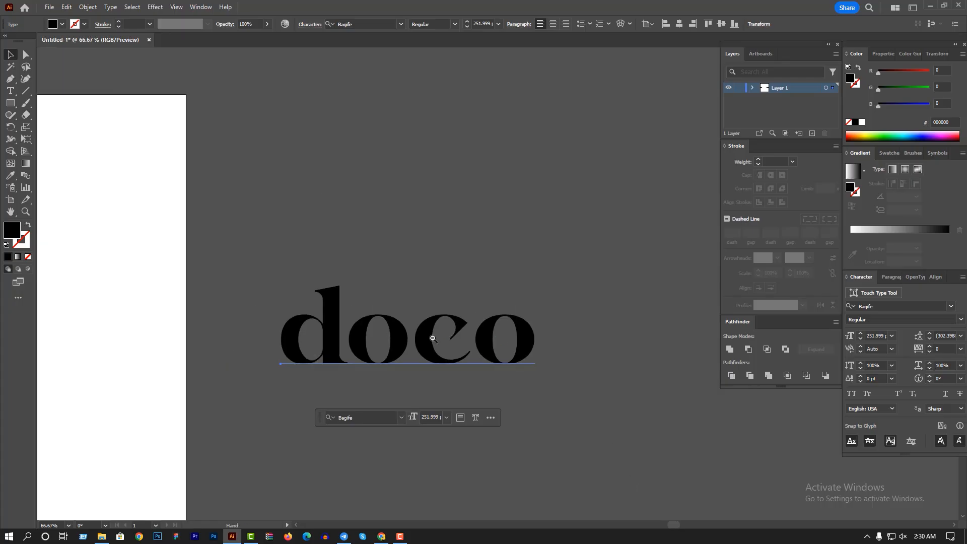
click(575, 445)
key(ctrl+space)
mouse_move(320, 291)
mouse_down()
mouse_move(414, 347)
mouse_move(371, 304)
mouse_move(326, 290)
mouse_up()
key(ctrl+a)
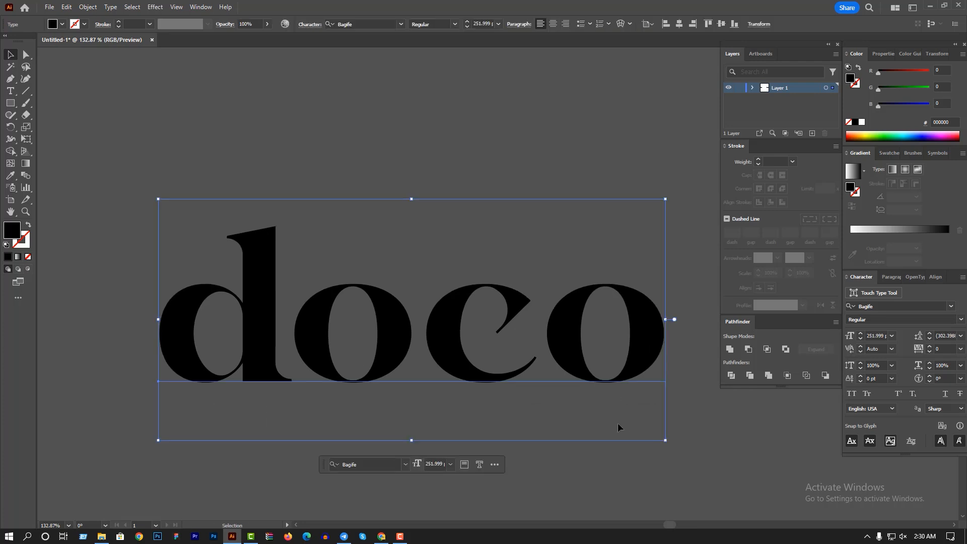
key(ctrl+shift+o)
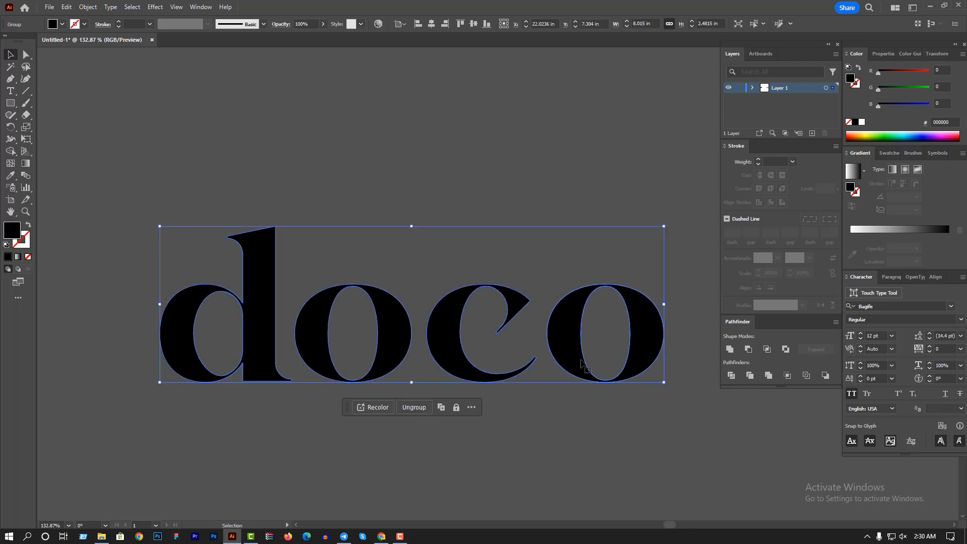
- Ungroup the outlined doco lettering so each letter can be moved separately
right_click(582, 363)
click(529, 216)
click(529, 216)
ctrl+alt+click(373, 304)
ctrl+alt+click(374, 304)
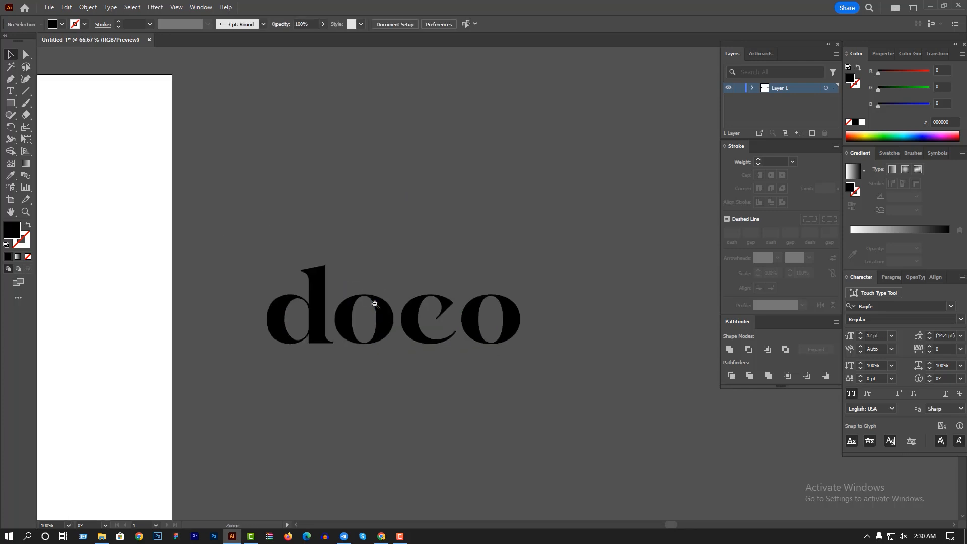
- Reposition the individual doco letters along the baseline, moving the c and the last o farther from the first o
drag(488, 363, 353, 322)
drag(479, 325, 584, 324)
drag(287, 295, 428, 337)
scroll(419, 335, down, 3)
drag(375, 310, 427, 339)
drag(618, 365, 488, 365)
click(554, 309)
drag(573, 318, 493, 318)
drag(602, 351, 460, 341)
scroll(410, 319, up, 3)
drag(380, 334, 311, 336)
click(327, 303)
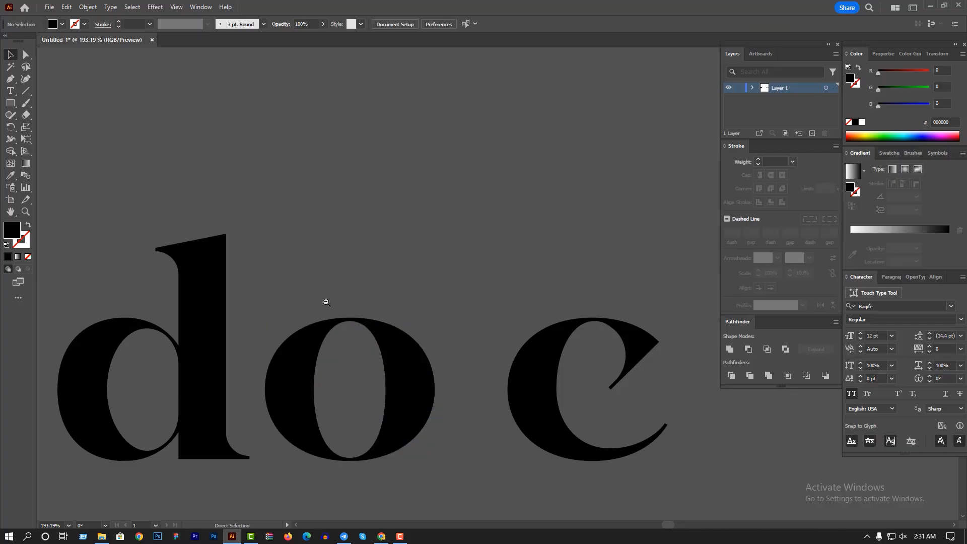
- Close up the spacing by moving the c and the last o back toward the first letters
scroll(327, 302, down, 4)
drag(409, 333, 396, 333)
drag(538, 336, 453, 337)
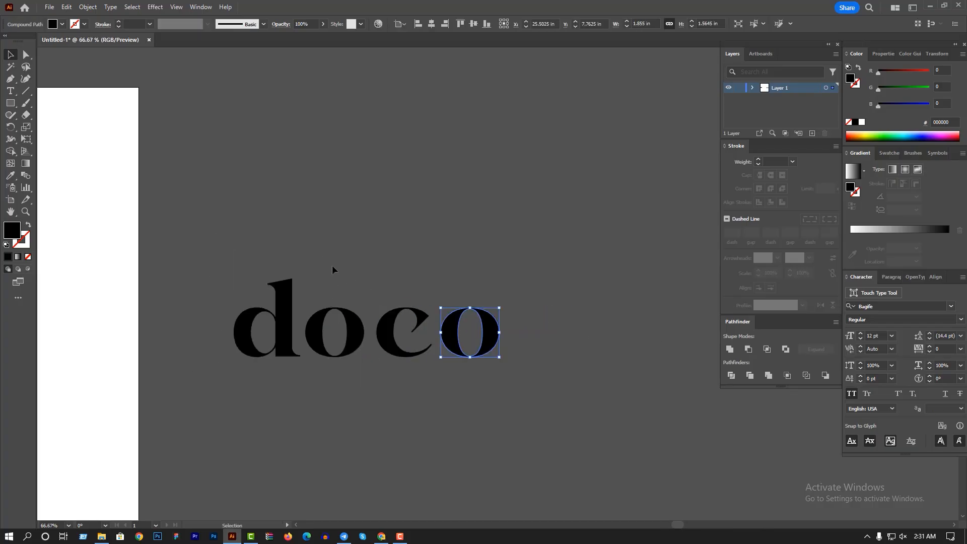
- Enlarge the letters o, c and o together proportionally to about 2.59 in high, leaving the d unscaled
drag(335, 270, 508, 355)
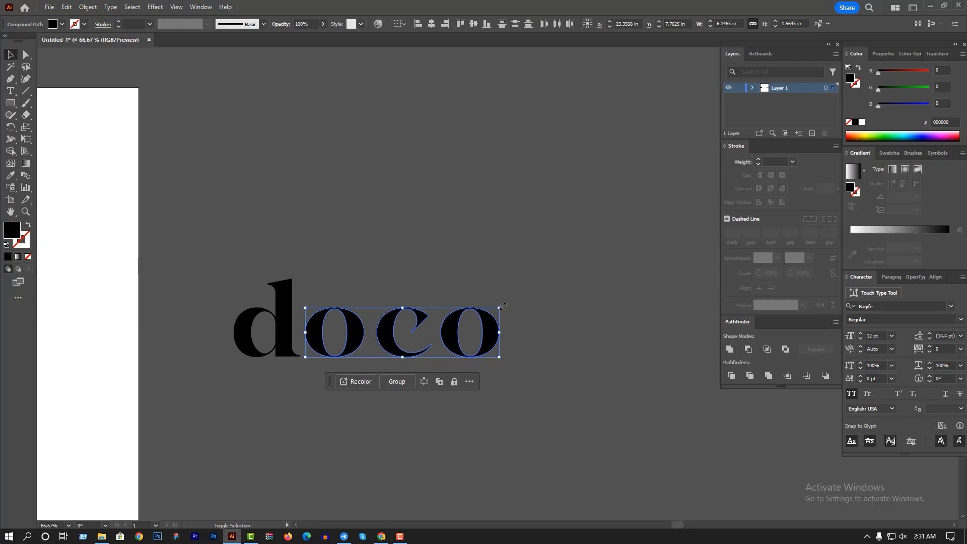
drag(504, 306, 629, 274)
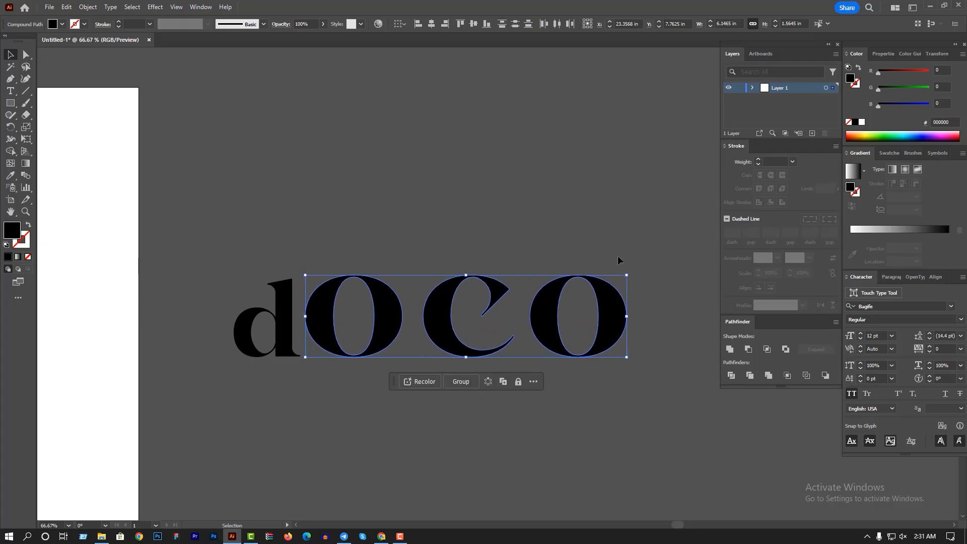
click(462, 270)
- Overlap the enlarged c onto the first o and bring the last o close beside the c
scroll(462, 271, up, 4)
drag(494, 336, 371, 334)
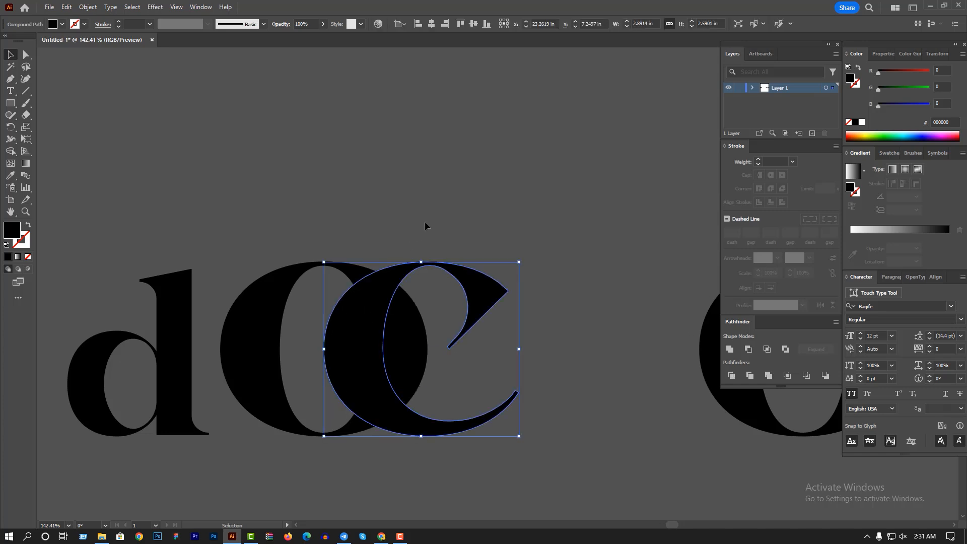
scroll(468, 287, down, 2)
drag(576, 358, 469, 356)
click(452, 259)
drag(476, 263, 594, 278)
- Place the live doco text from the other side of the artboard below the overlapped lettering
scroll(494, 313, down, 3)
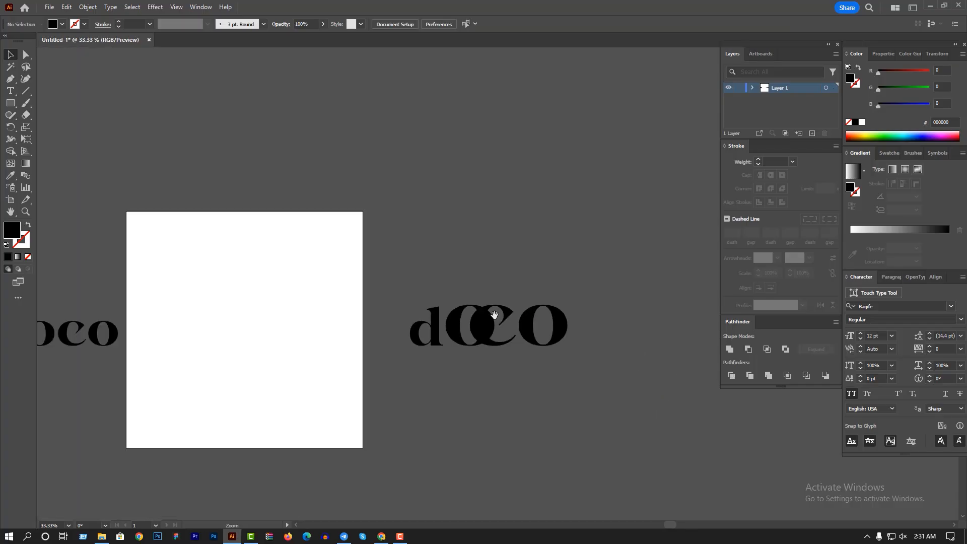
drag(448, 314, 516, 320)
scroll(512, 308, up, 5)
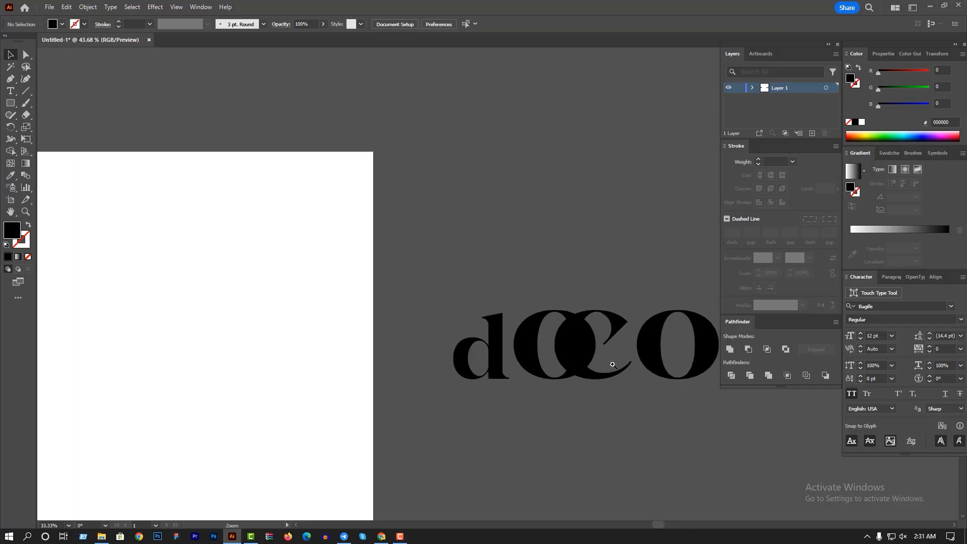
drag(436, 382, 371, 383)
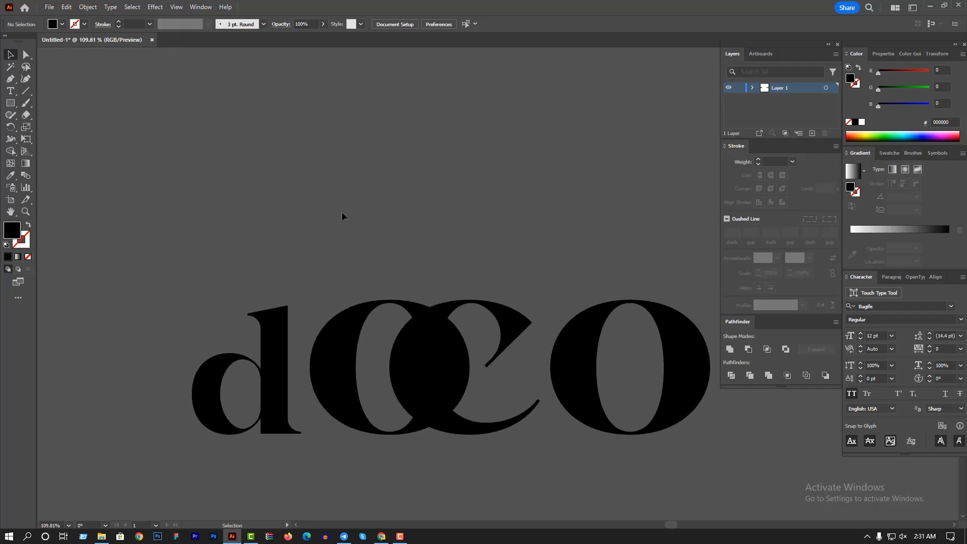
scroll(402, 345, down, 5)
drag(403, 345, 448, 315)
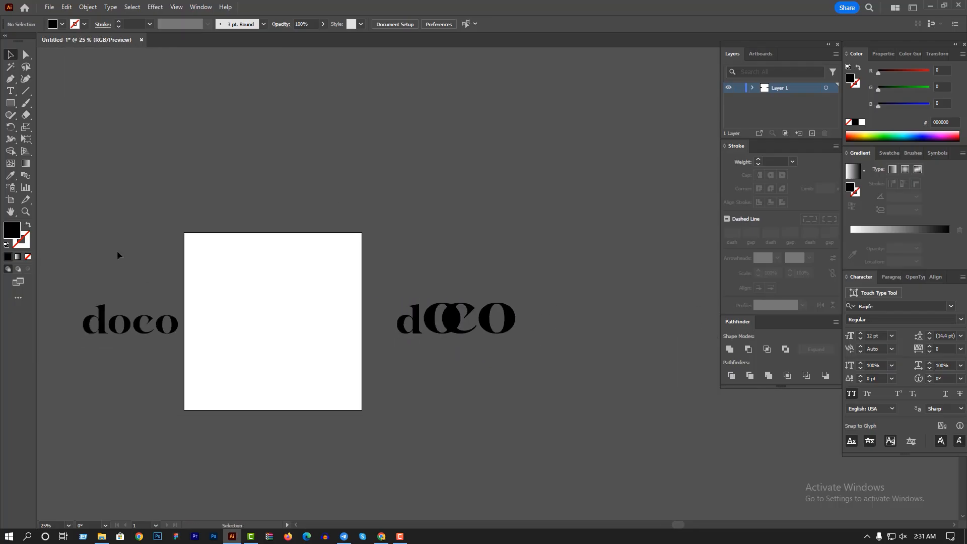
drag(144, 272, 181, 375)
drag(155, 336, 491, 400)
drag(472, 368, 588, 408)
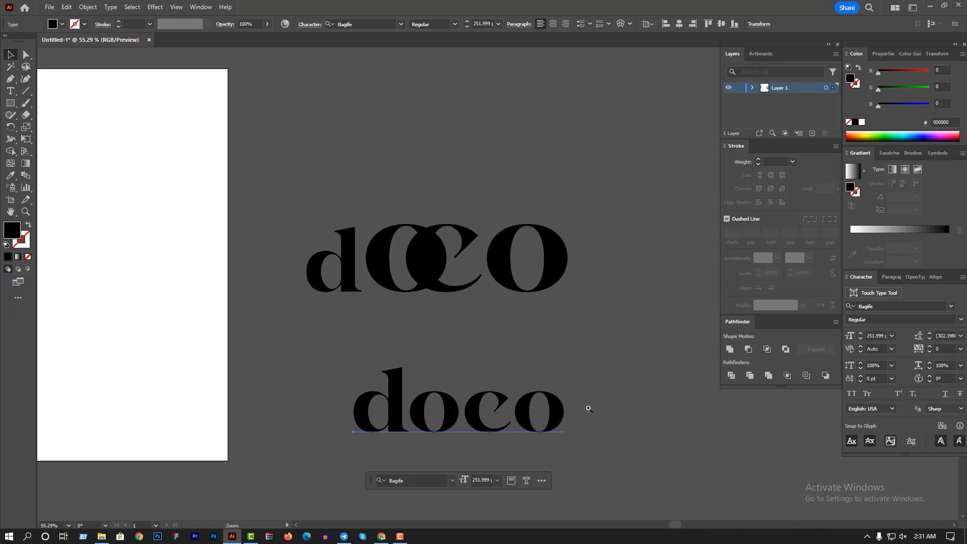
- Apply All Caps to the live doco text so it reads DOCO
click(851, 393)
scroll(495, 390, up, 2)
click(434, 307)
click(609, 454)
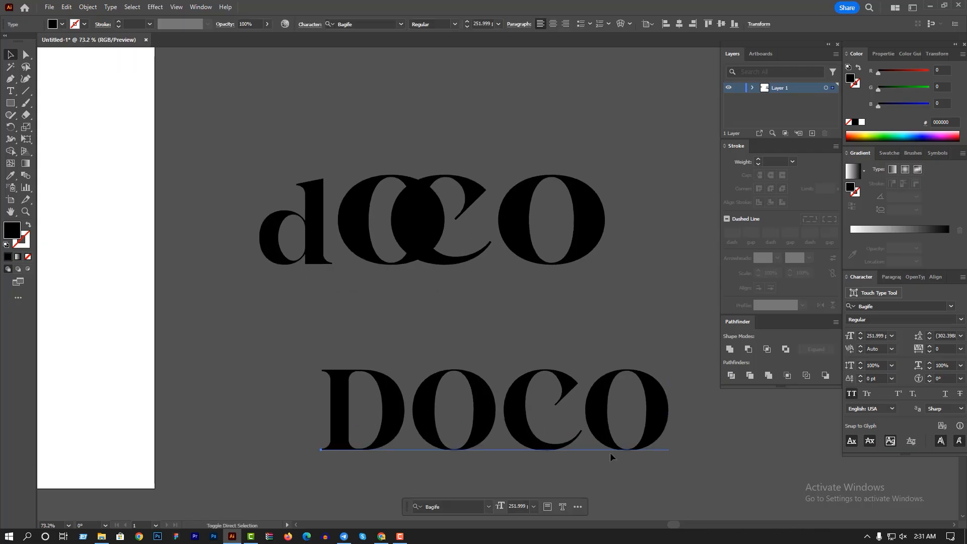
- Convert the all-caps DOCO text to outlines
key(ctrl+shift+o)
key(ctrl+minus)
key(ctrl+minus)
key(ctrl+minus)
drag(342, 348, 250, 352)
drag(443, 375, 585, 388)
click(466, 321)
drag(388, 383, 464, 394)
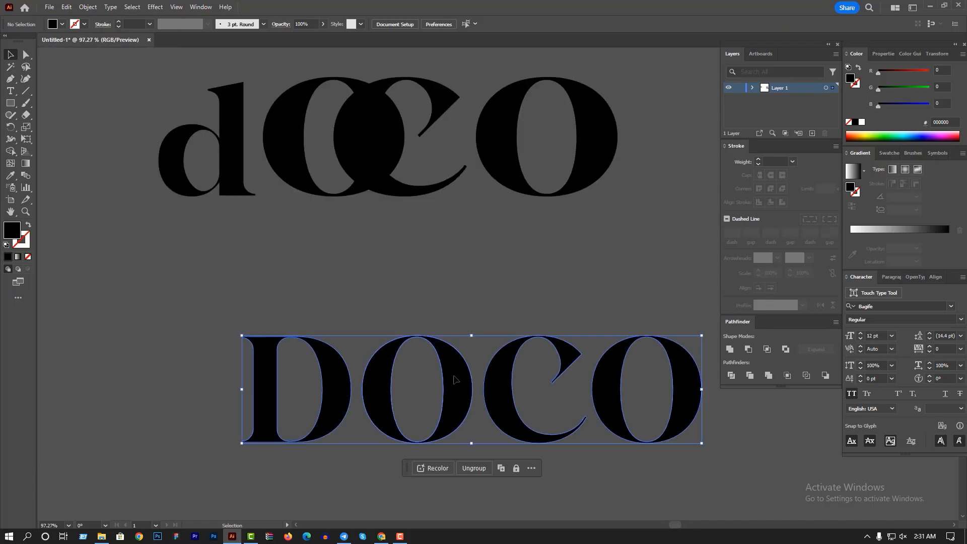
- Ungroup the outlined DOCO lettering into separate letters
right_click(453, 377)
click(492, 271)
click(465, 279)
click(514, 402)
- Overlap the capital C onto the first O and move the last O in beside the C
scroll(448, 343, up, 3)
drag(524, 412, 417, 411)
click(440, 268)
drag(655, 407, 495, 422)
click(411, 305)
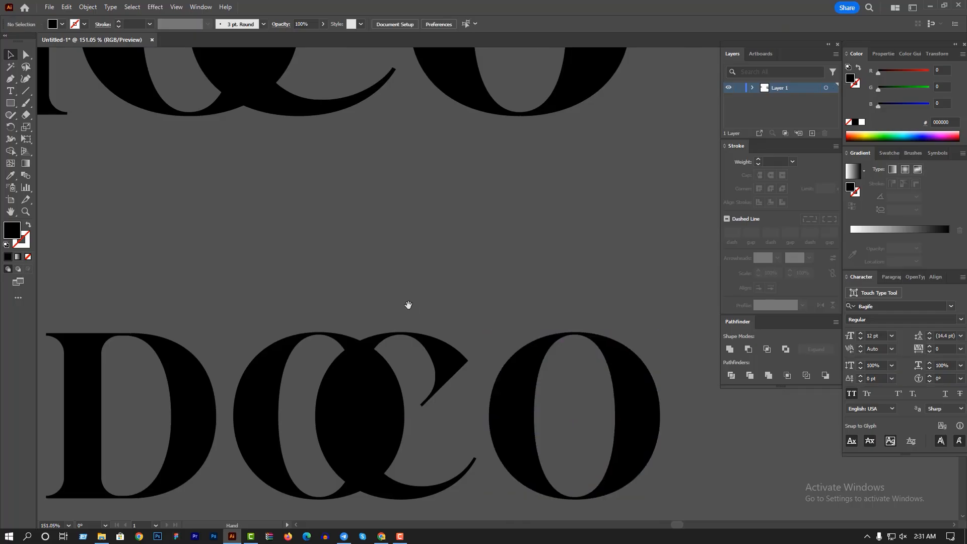
drag(408, 305, 491, 307)
- Nudge the C slightly farther over the first O so a narrow sliver opens between their inner edges
drag(424, 406, 422, 407)
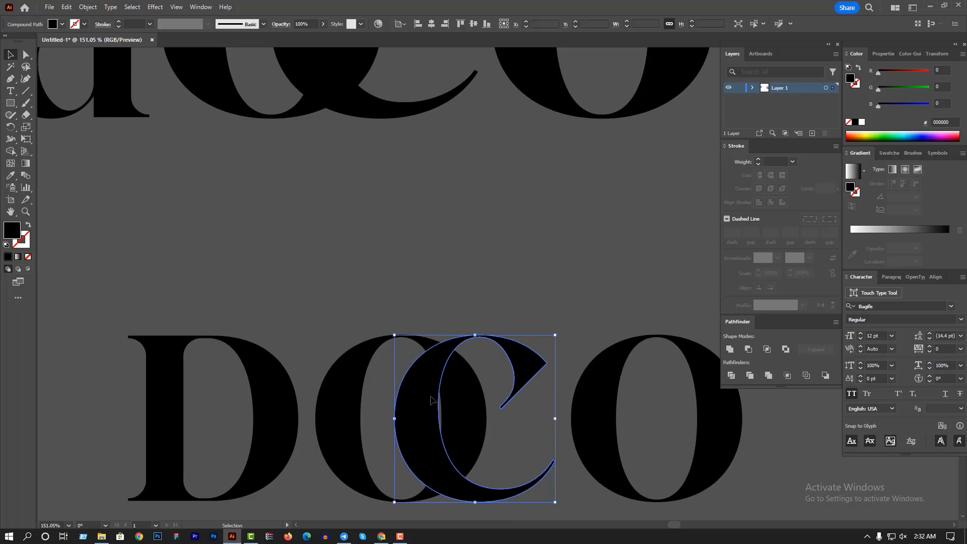
click(447, 300)
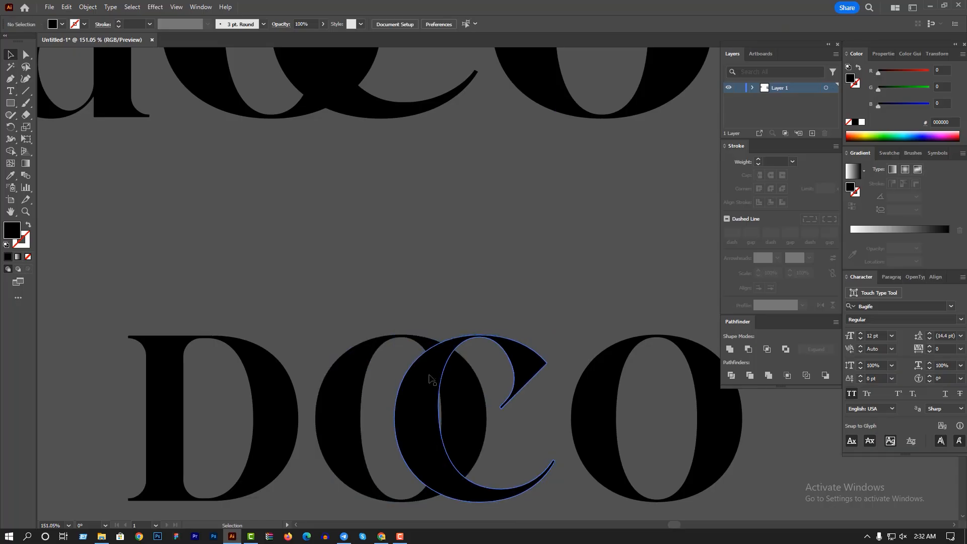
scroll(433, 416, up, 2)
drag(431, 415, 421, 414)
scroll(487, 302, down, 2)
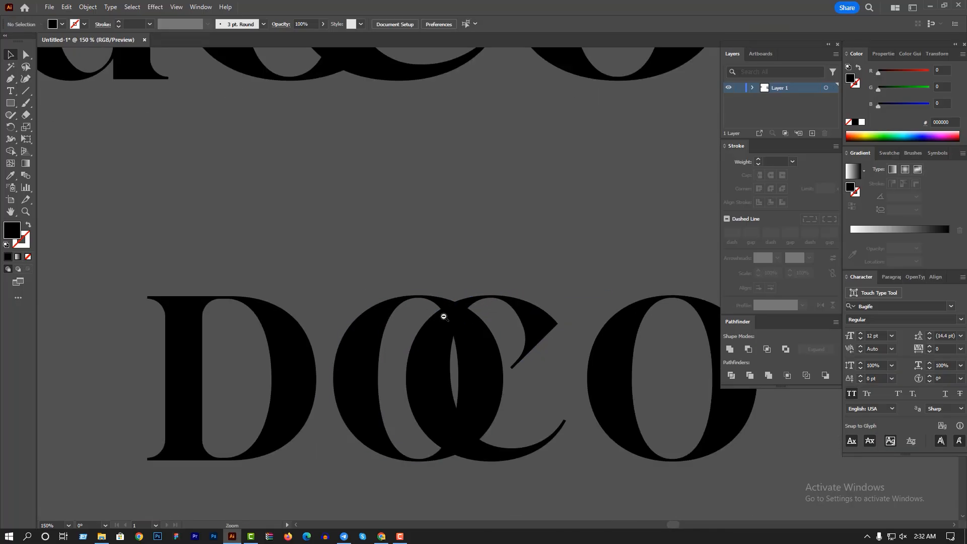
scroll(479, 287, down, 1)
scroll(598, 384, up, 2)
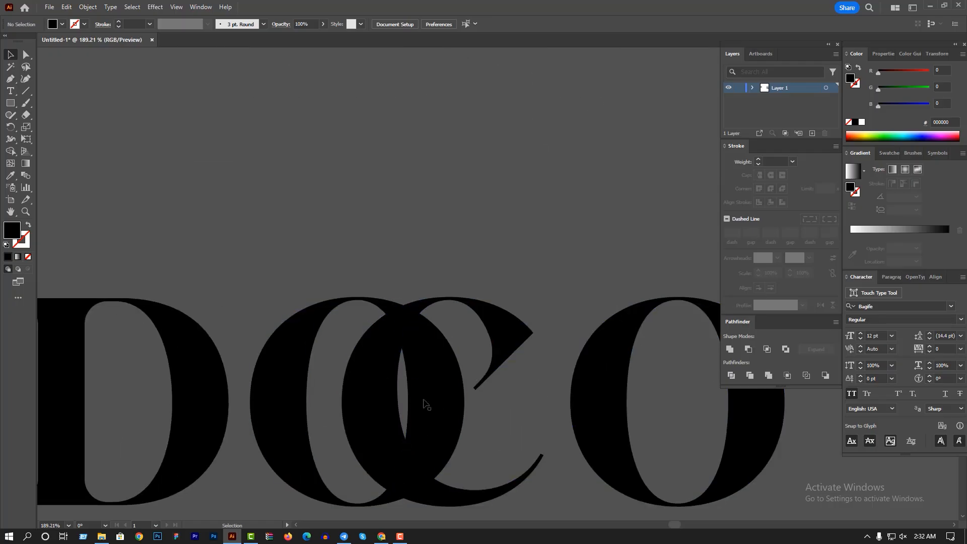
- Move the D to overlap the first O and slide the last O up against the tip of the C
drag(588, 421, 568, 421)
drag(316, 335, 376, 336)
drag(255, 416, 284, 414)
click(365, 218)
drag(621, 387, 614, 387)
click(517, 269)
scroll(426, 271, down, 2)
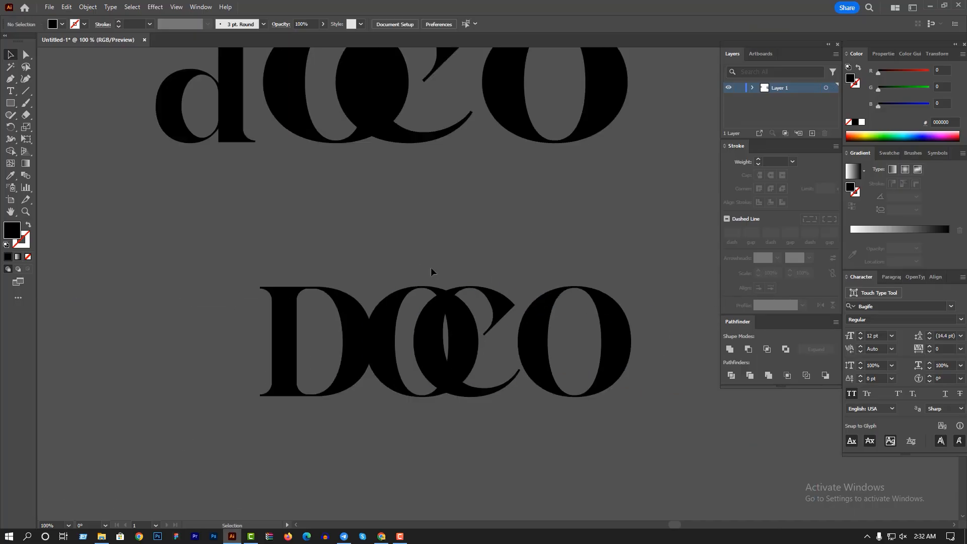
- Select the overlapping first O and C of DOCO and unite them into one shape with Pathfinder
scroll(462, 319, up, 1)
drag(473, 354, 444, 331)
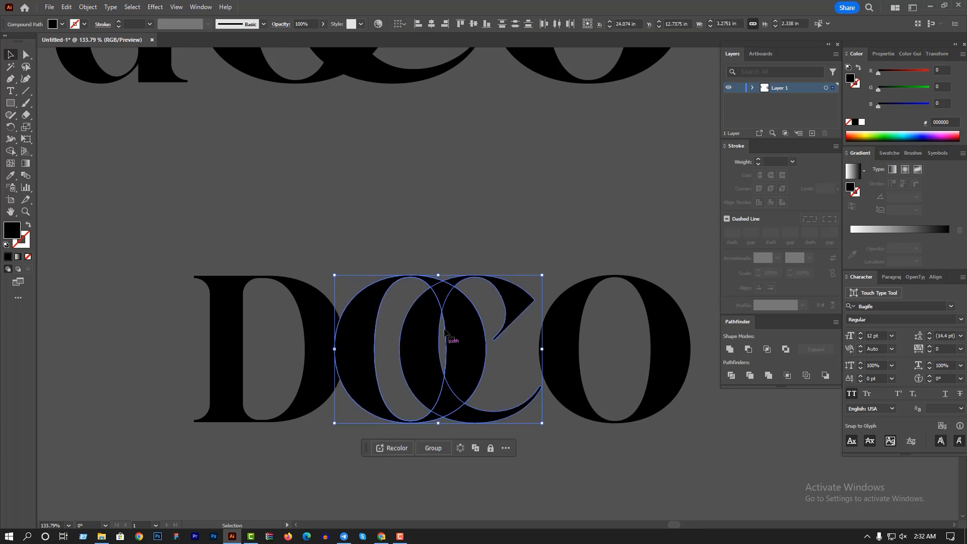
click(730, 350)
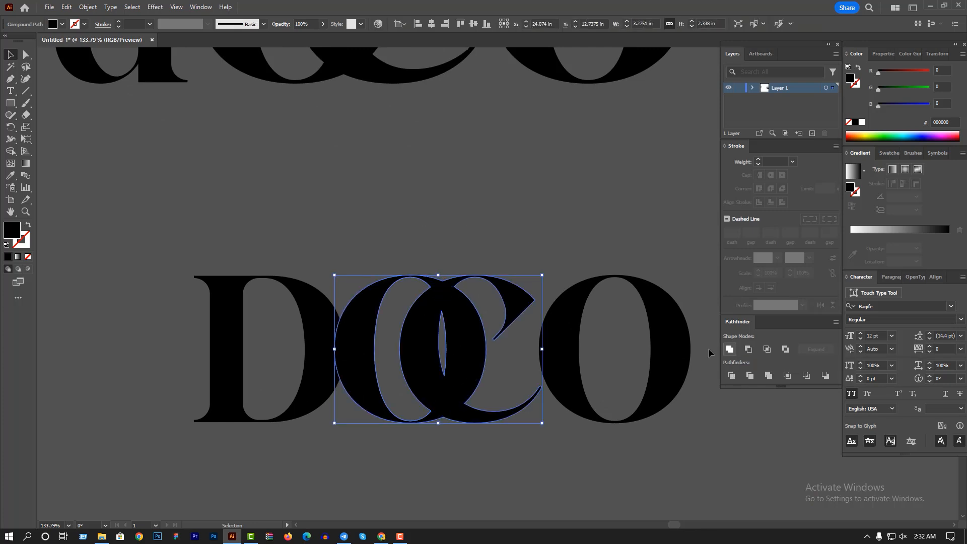
- Try to release the compound path of the united O and C shape
right_click(555, 272)
click(597, 398)
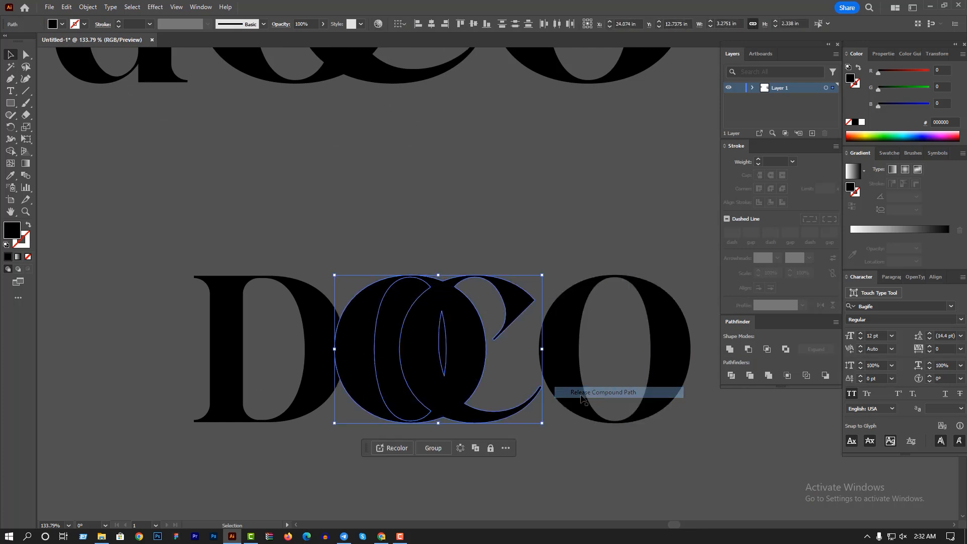
click(564, 216)
- Delete the narrow sliver-shaped opening inside the united O and C so the overlap is solid
scroll(482, 316, up, 4)
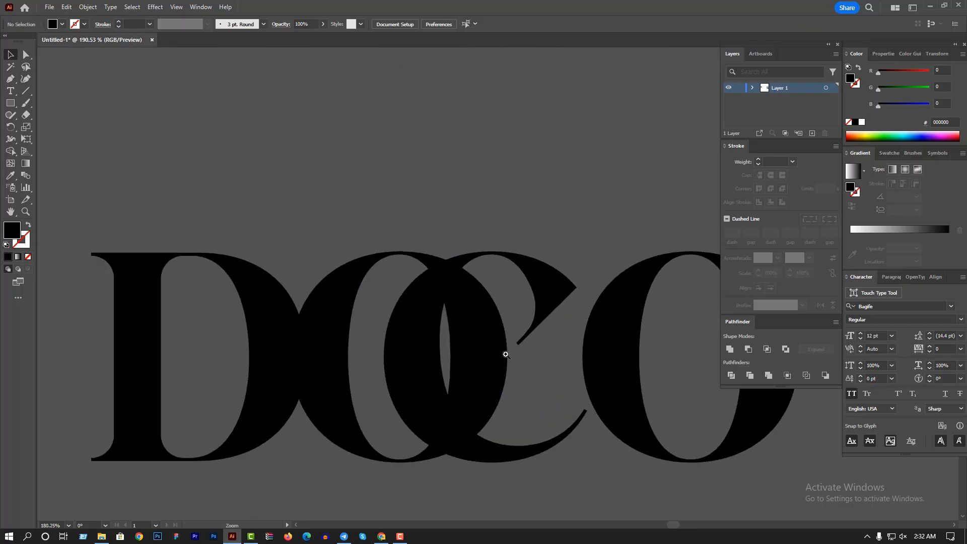
click(446, 301)
click(538, 304)
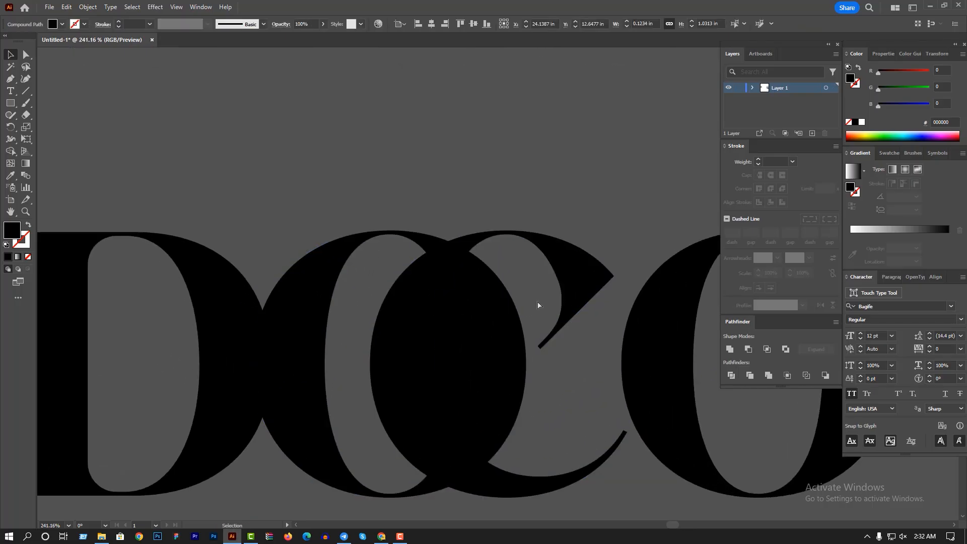
- Offset the outline of the D by 0.125 in with mitered joins using Offset Path
drag(429, 272, 465, 308)
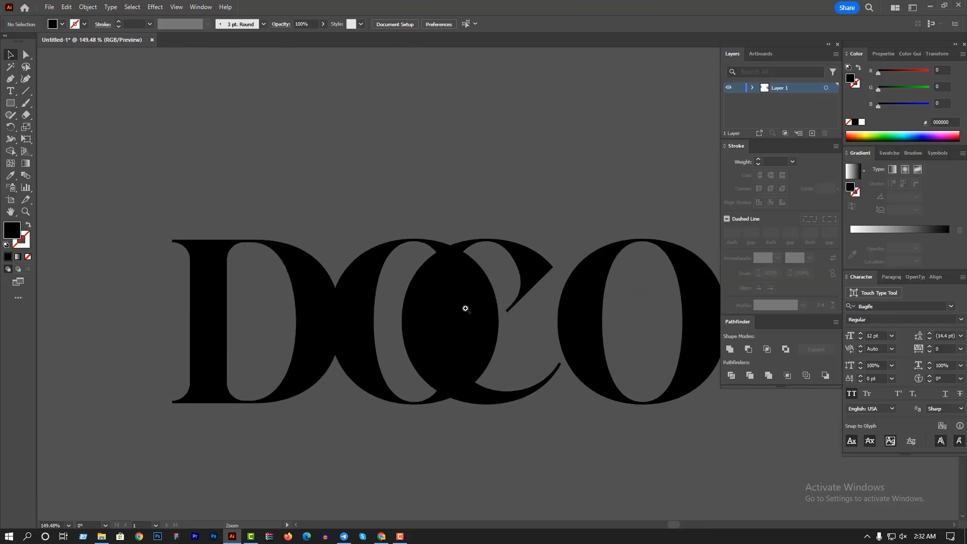
drag(292, 291, 373, 334)
click(332, 321)
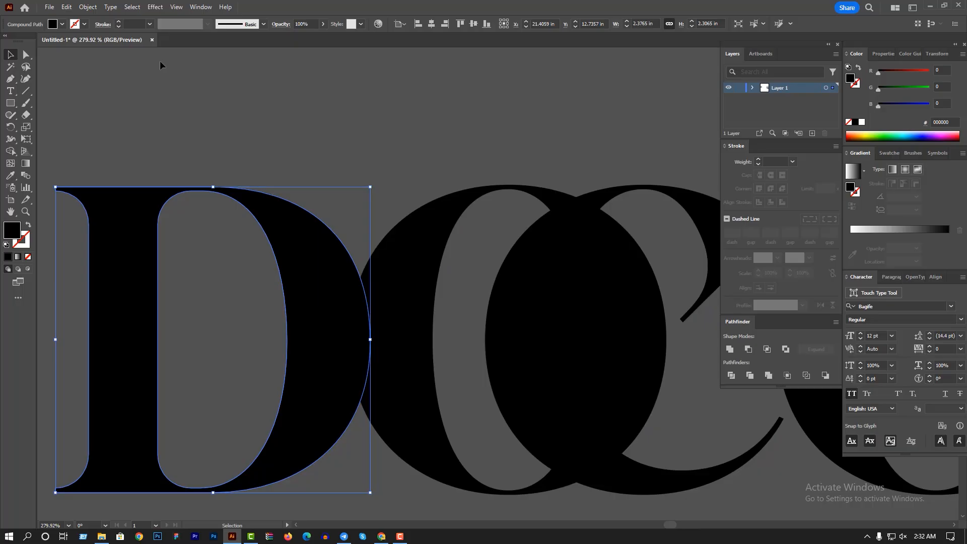
click(293, 147)
click(309, 281)
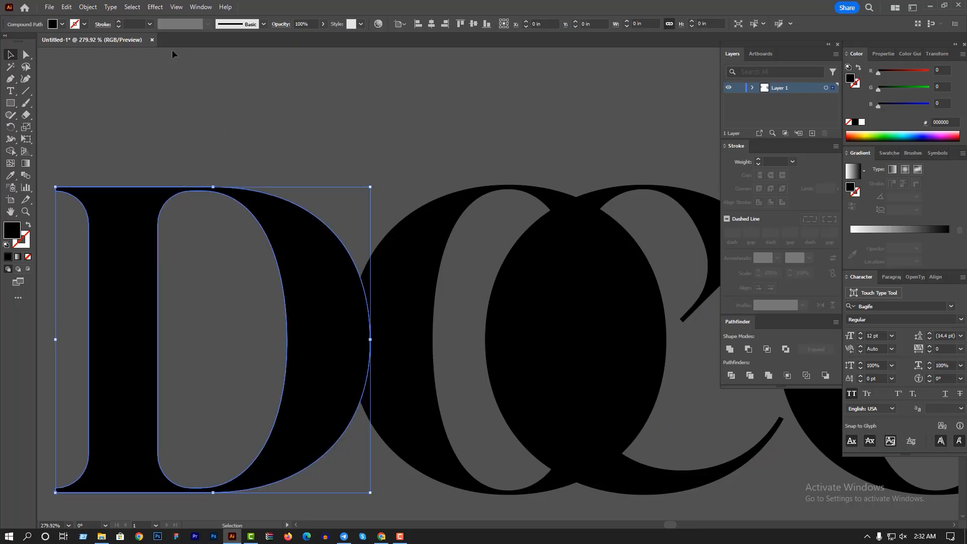
click(88, 6)
mouse_move(152, 313)
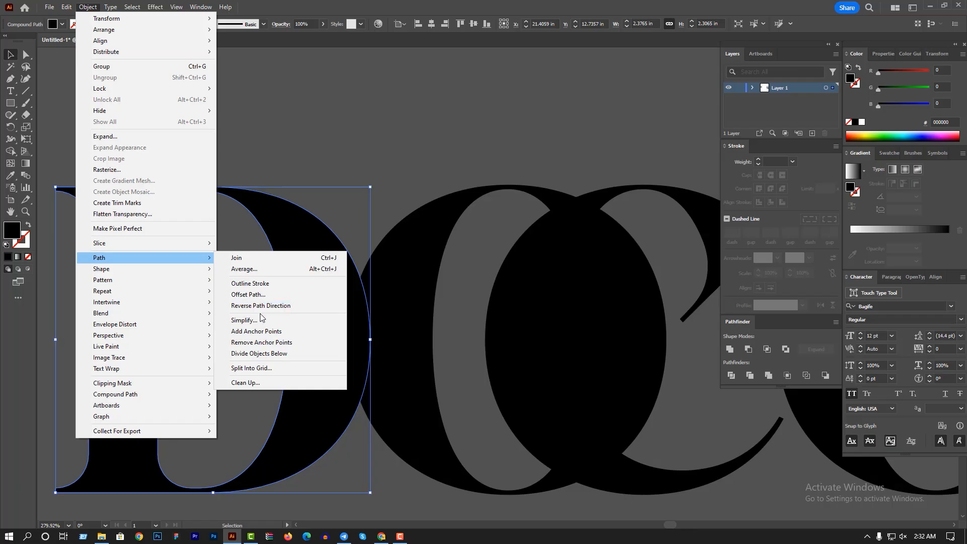
click(255, 295)
key(Down)
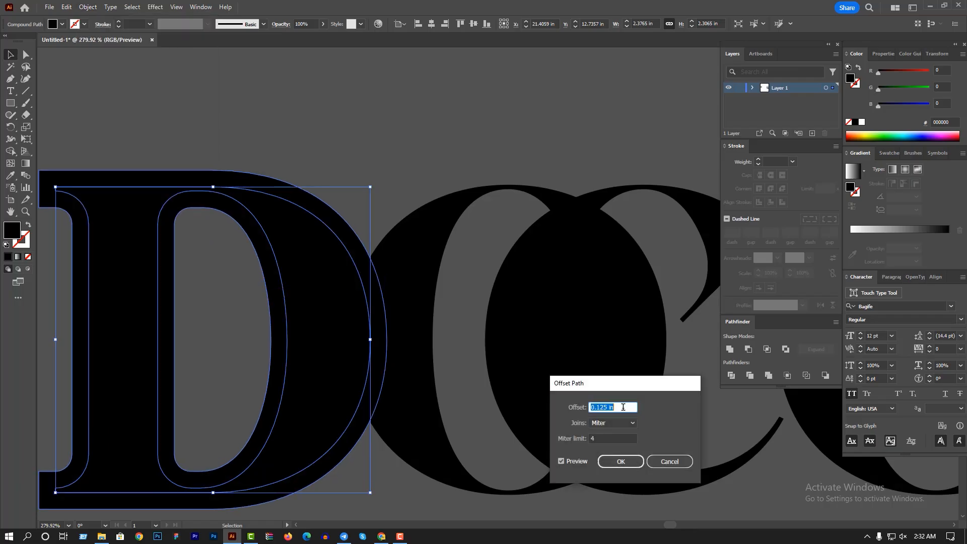
click(623, 463)
- Subtract the enlarged D offset from the united O and C with Pathfinder Minus Back to leave a gap beside the D
shift+click(544, 442)
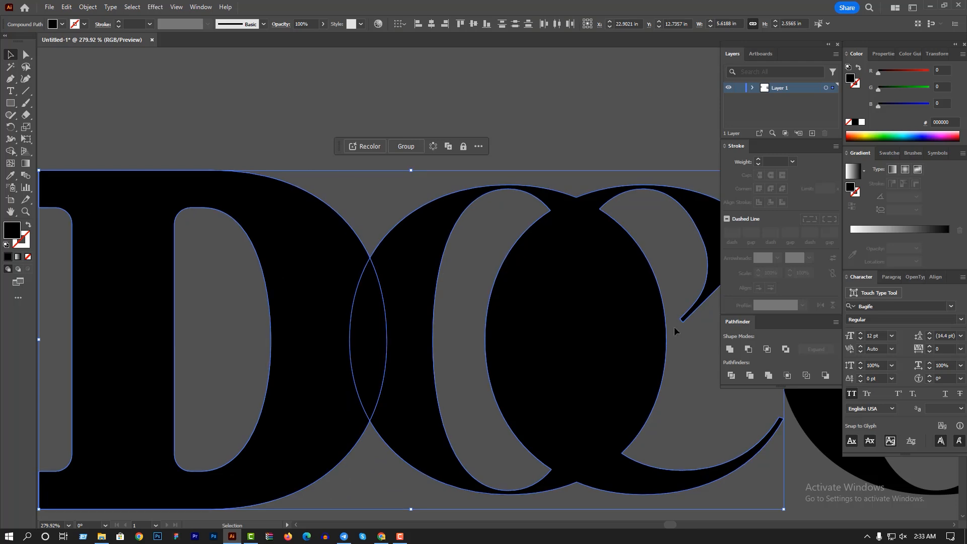
click(366, 218)
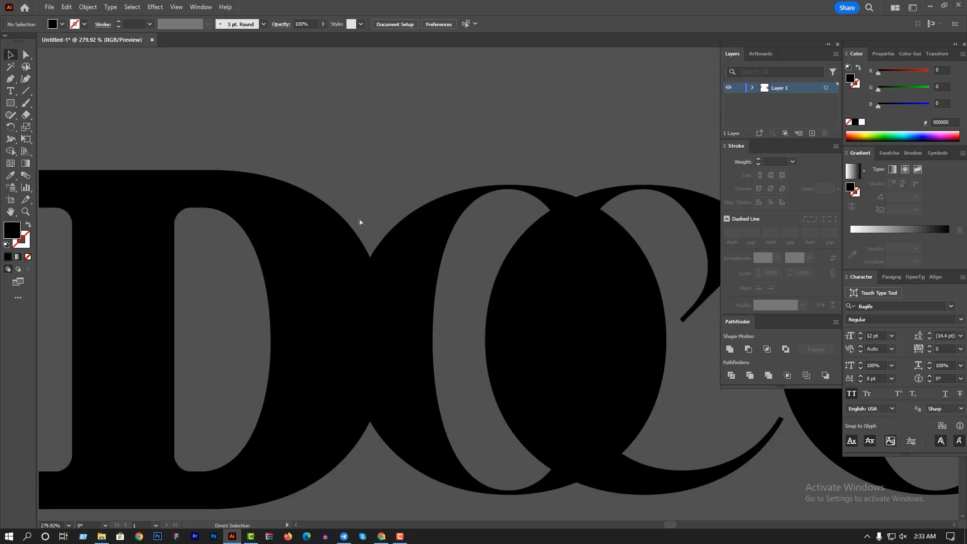
ctrl+click(346, 221)
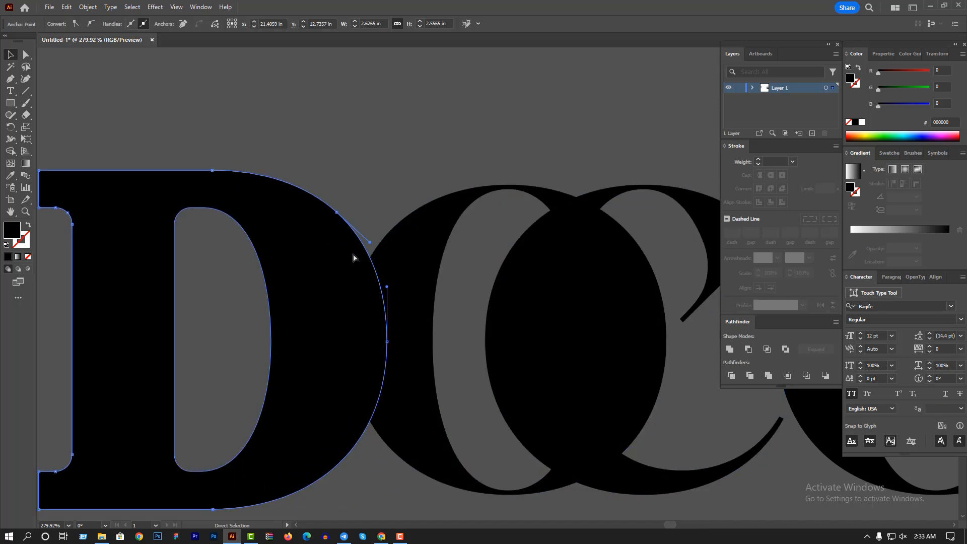
shift+click(418, 243)
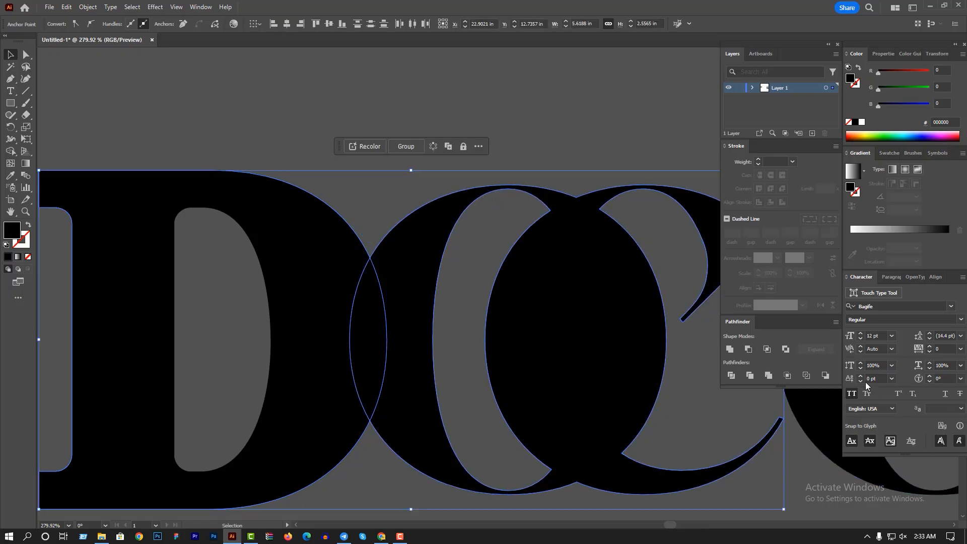
click(826, 376)
click(445, 151)
- Extend the thin end of the C's upper arm about 0.26 in across and 0.25 in down into the dark central oval
drag(385, 231, 196, 232)
drag(518, 229, 601, 237)
mouse_move(430, 226)
mouse_down()
mouse_move(452, 228)
mouse_move(416, 220)
mouse_up()
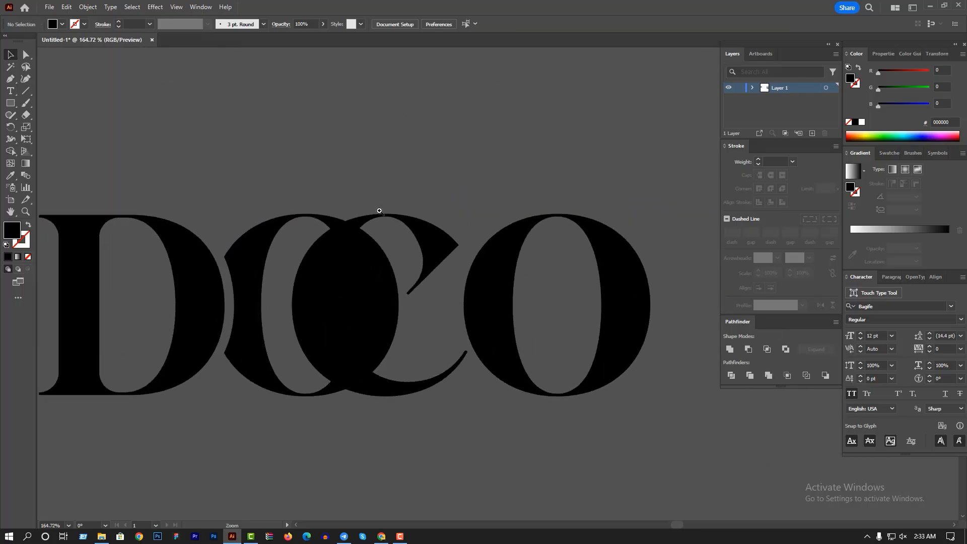
drag(324, 194, 397, 194)
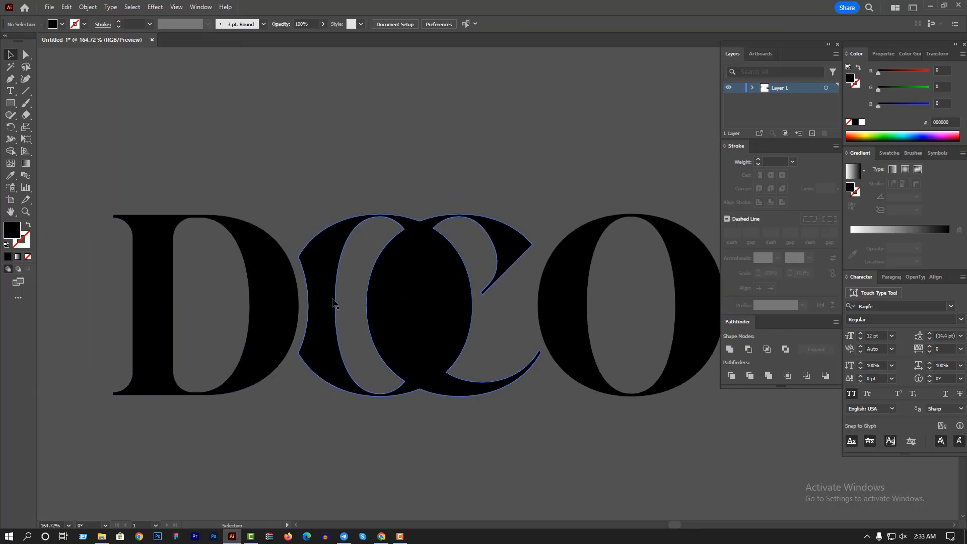
drag(349, 187, 427, 199)
ctrl+alt+click(343, 194)
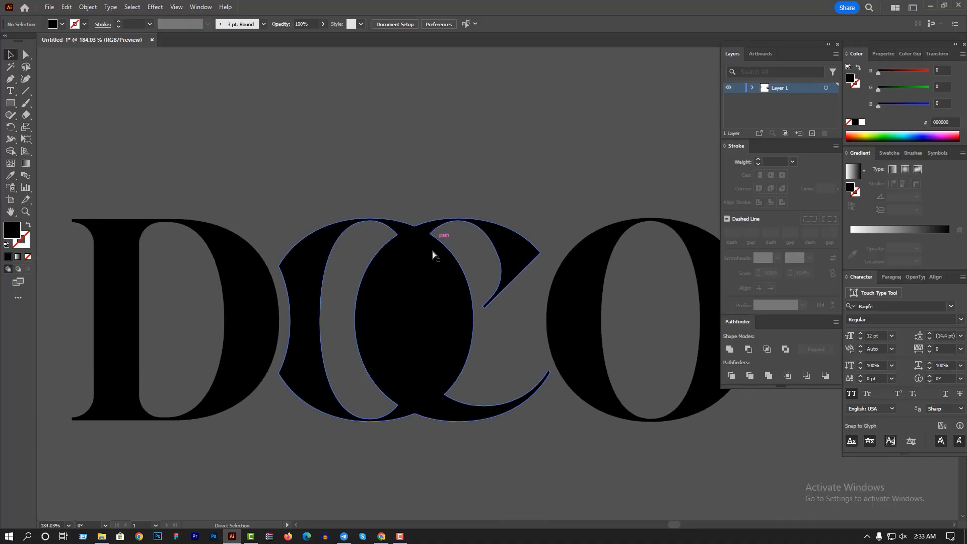
drag(438, 249, 551, 378)
drag(551, 378, 564, 254)
drag(511, 227, 443, 323)
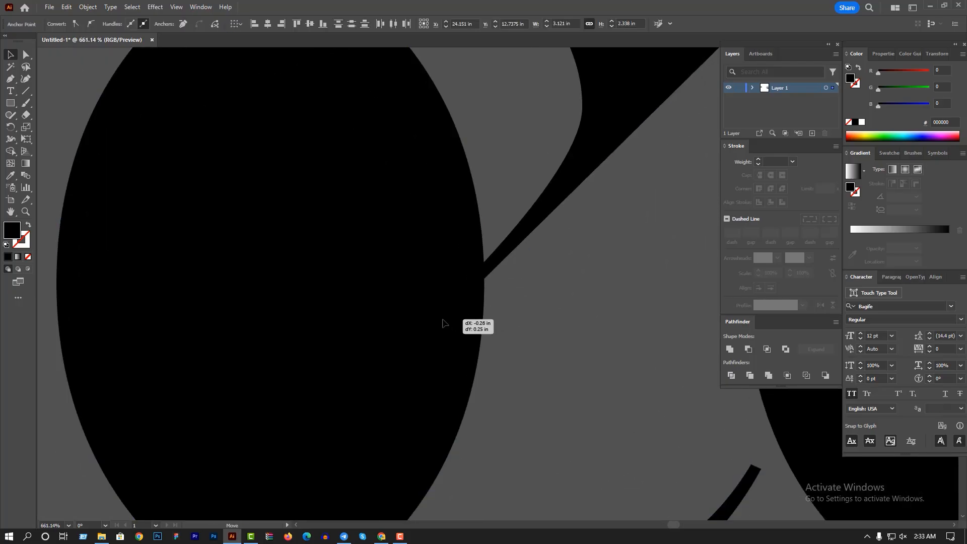
drag(443, 323, 443, 322)
- Try to merge the C's extended upper arm with the overlapping oval using Pathfinder Unite
click(526, 300)
click(473, 280)
key(v)
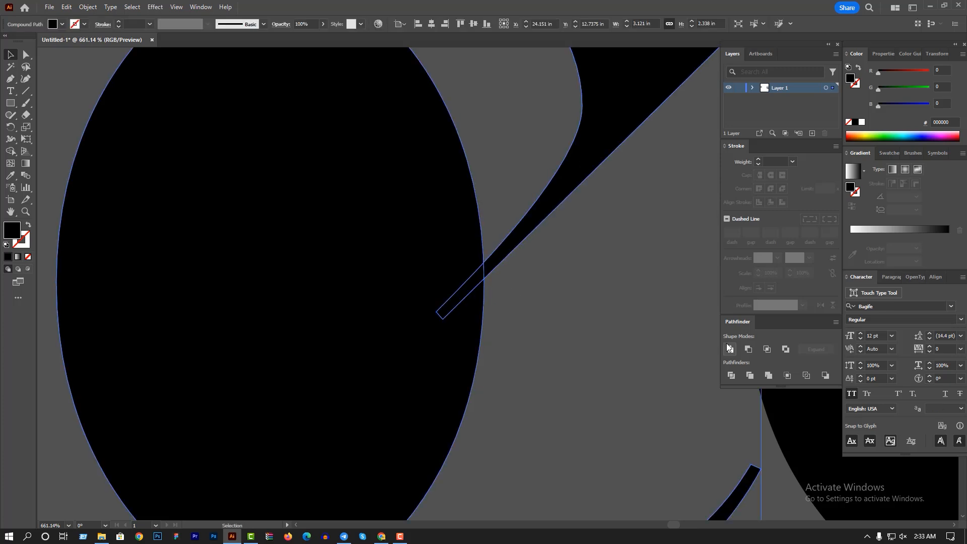
click(667, 343)
key(ctrl+z)
- Draw a small filled triangle with the Pen tool where the C's upper arm enters the oval, along the arm's lower edge
click(9, 79)
click(524, 285)
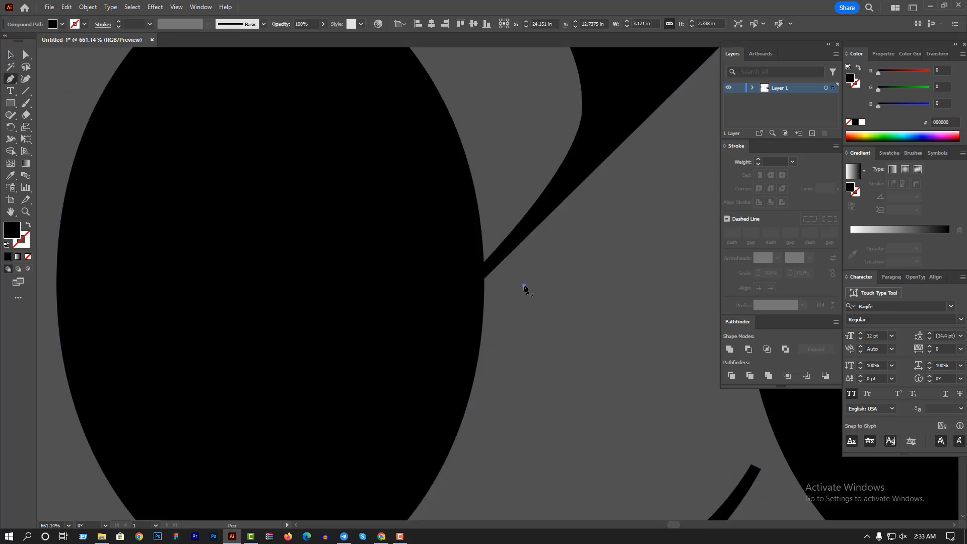
click(484, 280)
click(443, 319)
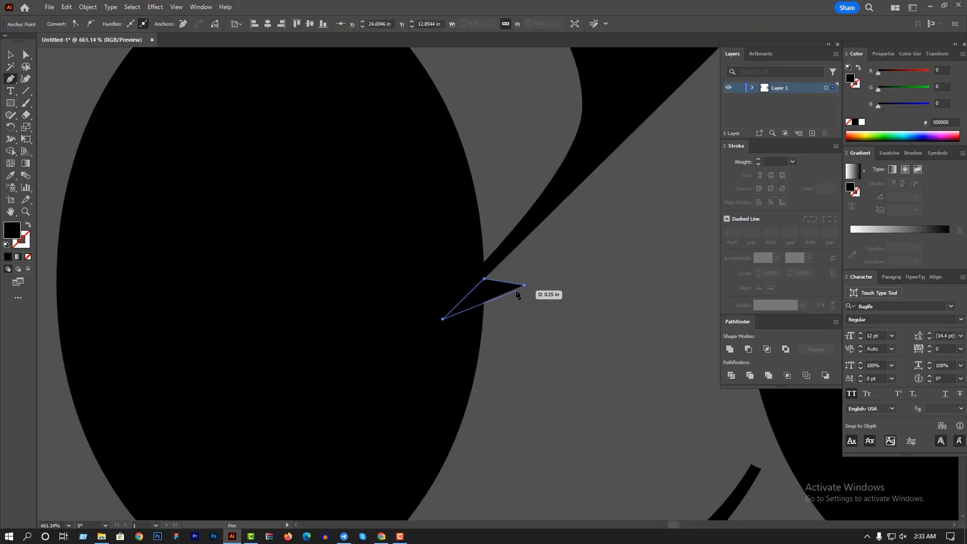
click(524, 285)
click(10, 54)
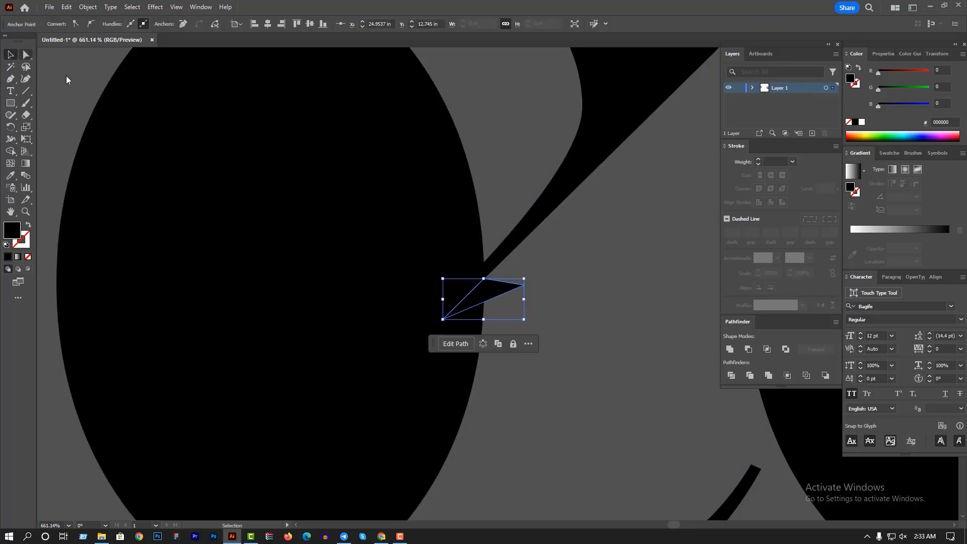
- Subtract the triangle from the united O and C with Pathfinder Minus Front to cut a pointed notch under the arm
scroll(443, 292, right, 1)
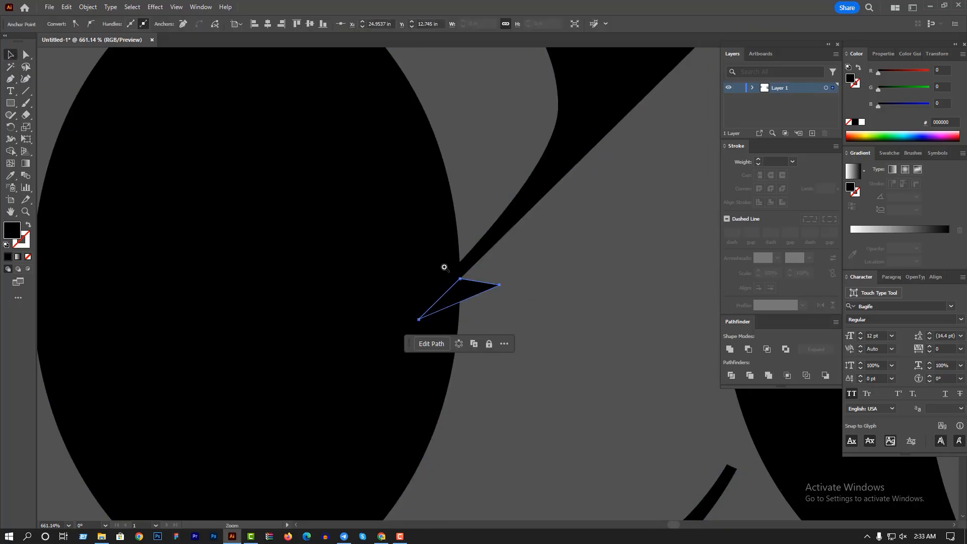
click(748, 352)
click(615, 296)
scroll(615, 295, down, 4)
- Draw a five-pointed star about 0.48 in wide from the centre of the dark oval between the O and C
scroll(615, 296, up, 3)
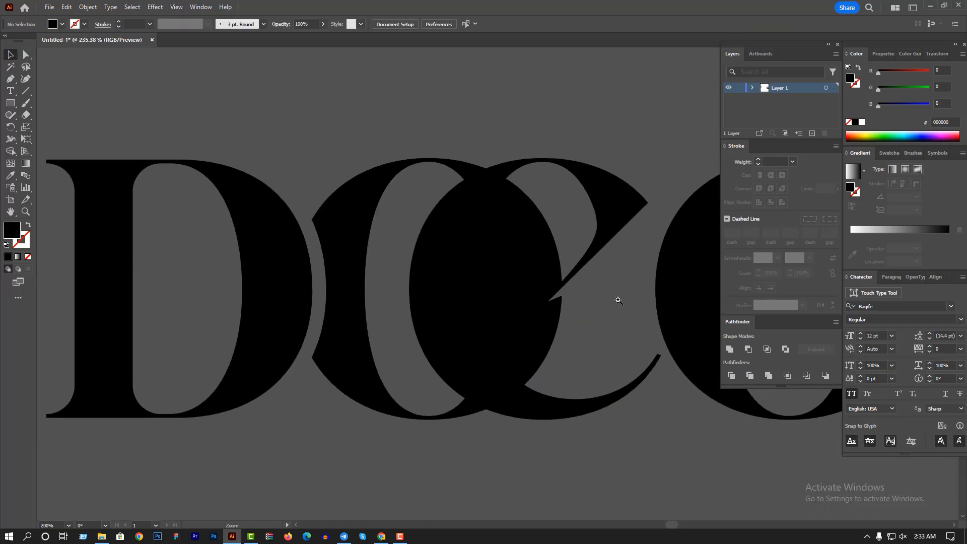
click(486, 282)
click(486, 283)
click(480, 117)
scroll(482, 272, up, 2)
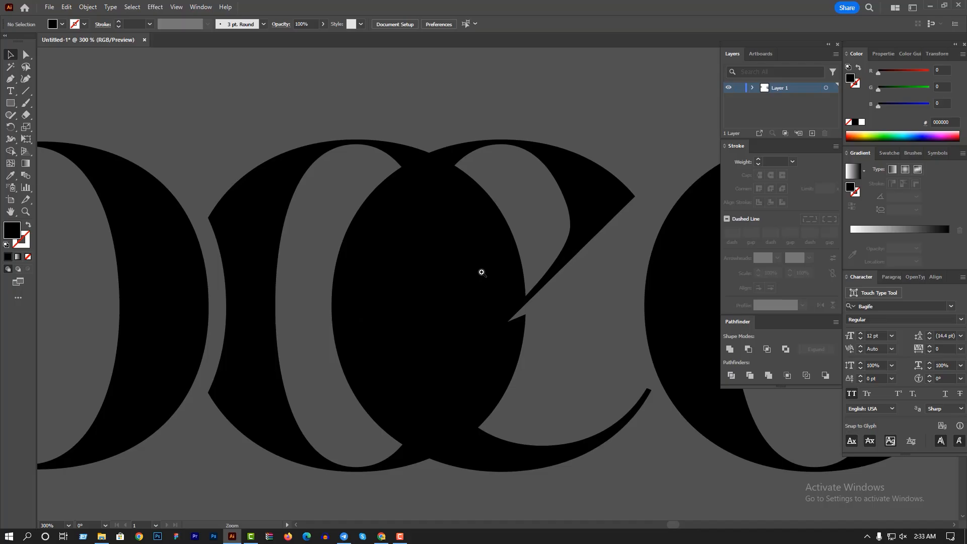
click(11, 104)
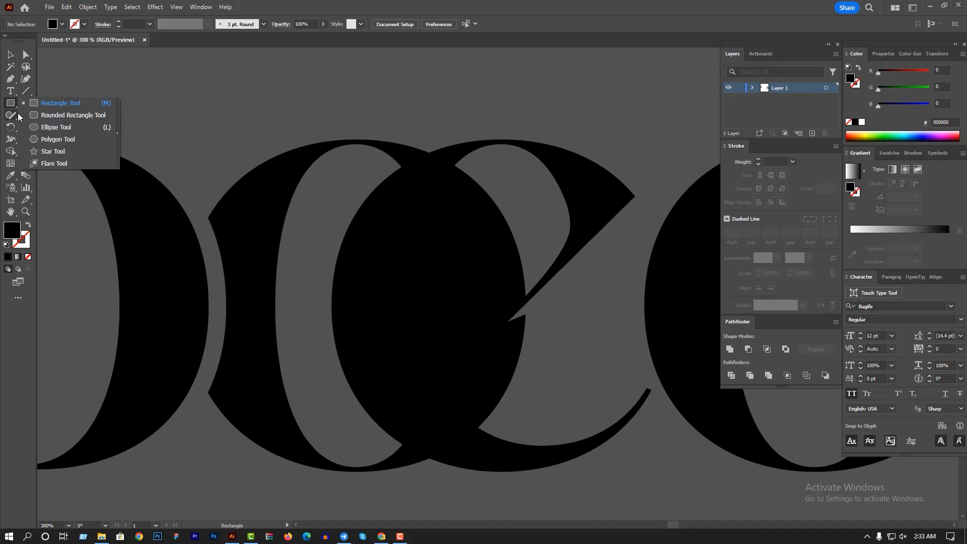
click(44, 151)
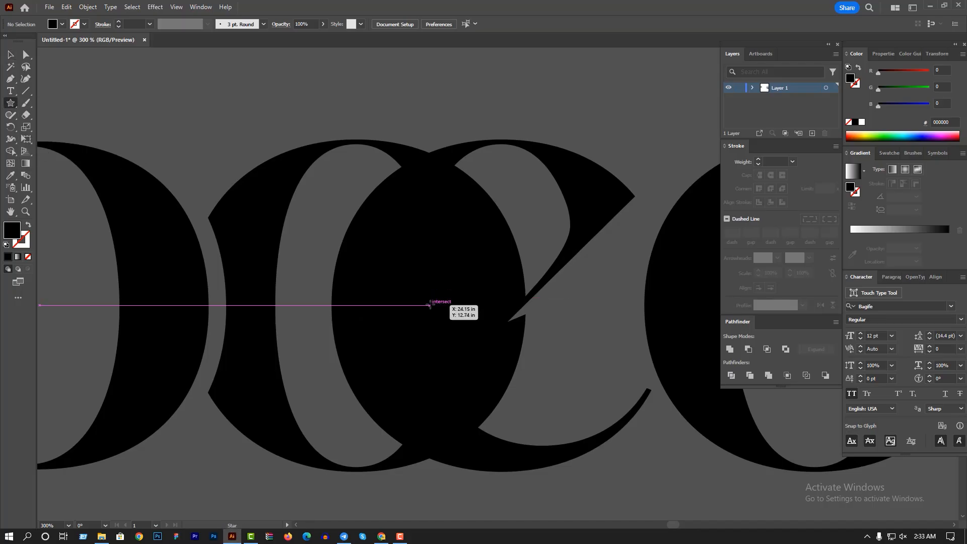
drag(429, 305, 450, 334)
- Cut the star out of the united O and C with Pathfinder Minus Front
click(11, 55)
shift+click(464, 253)
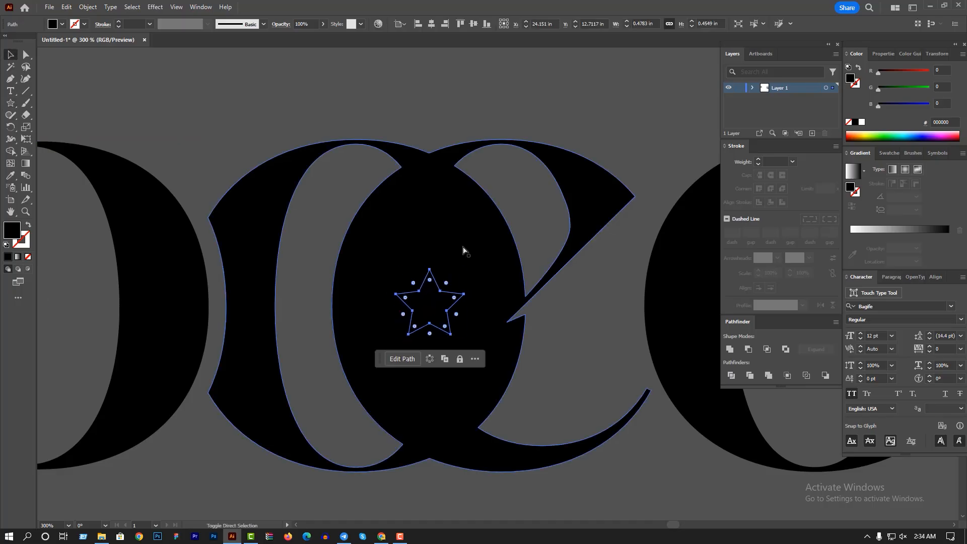
click(754, 349)
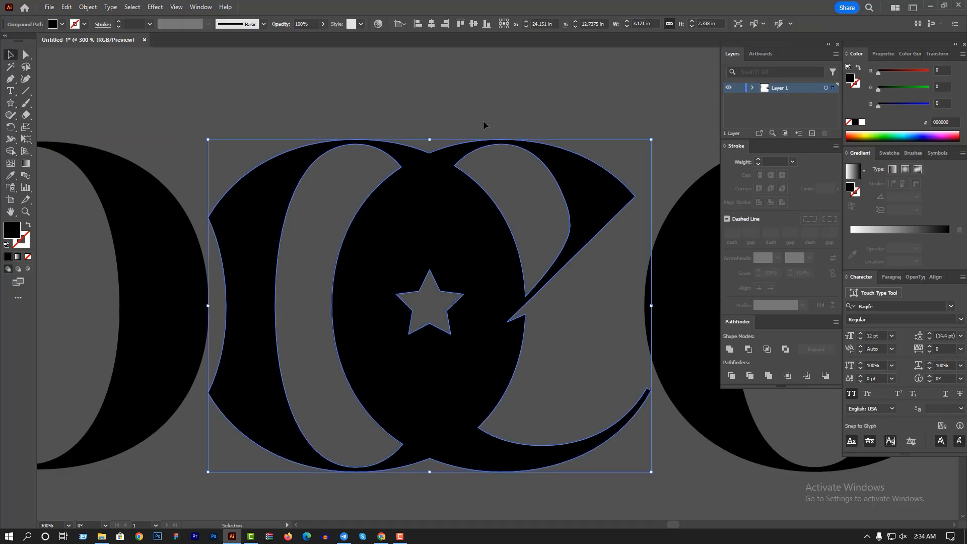
click(460, 172)
- Move the inner tip anchor of the notch deeper into the oval, along the line of the C's arm
scroll(459, 173, down, 4)
scroll(446, 179, up, 7)
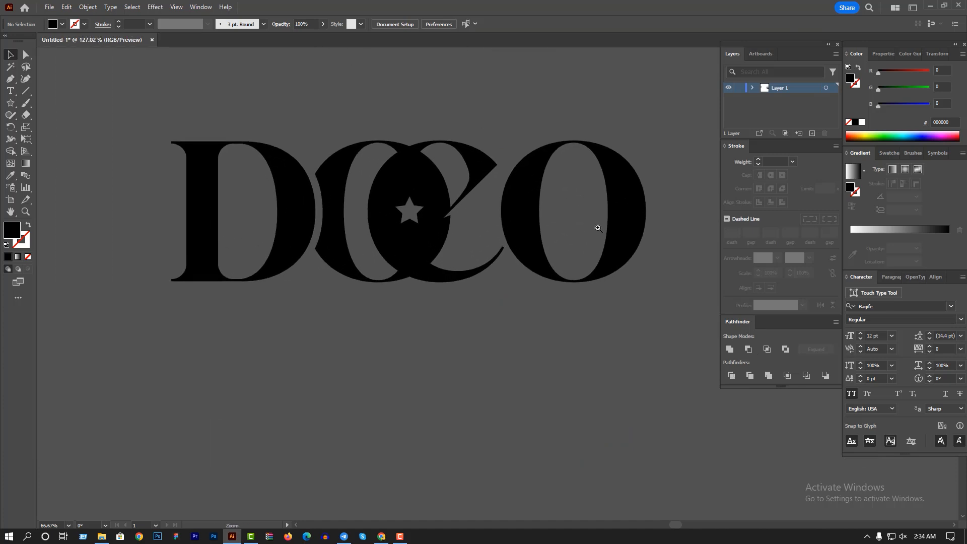
drag(464, 243, 447, 254)
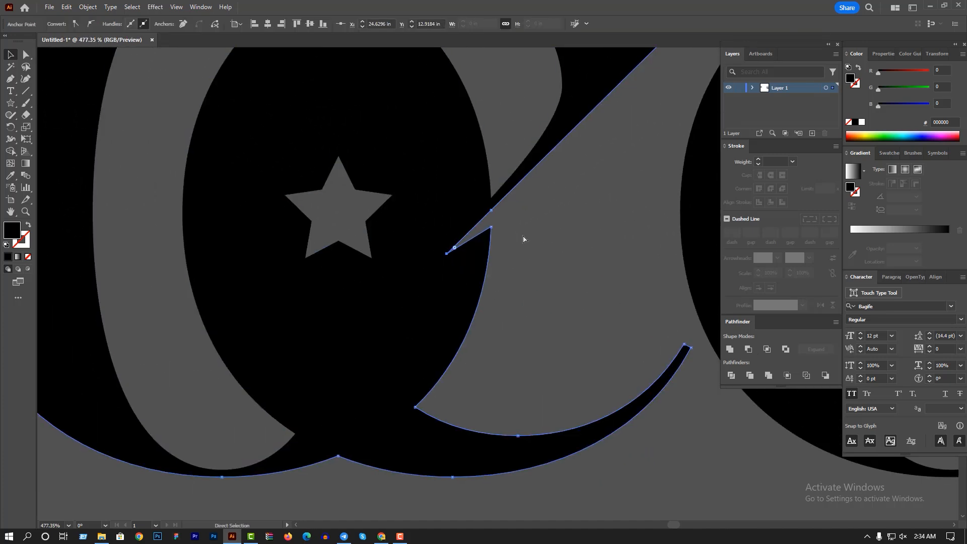
click(524, 238)
scroll(486, 230, down, 4)
drag(557, 130, 539, 172)
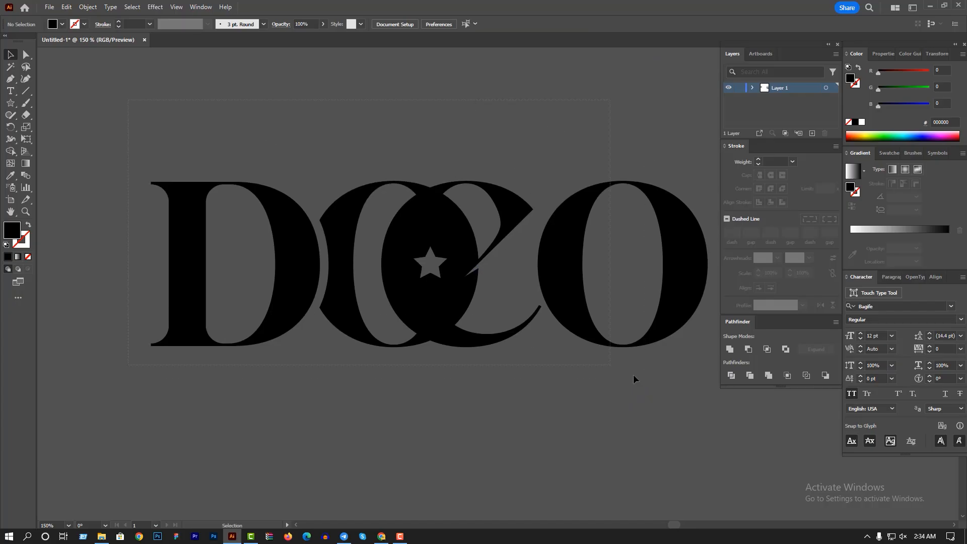
key(ctrl+a)
key(a)
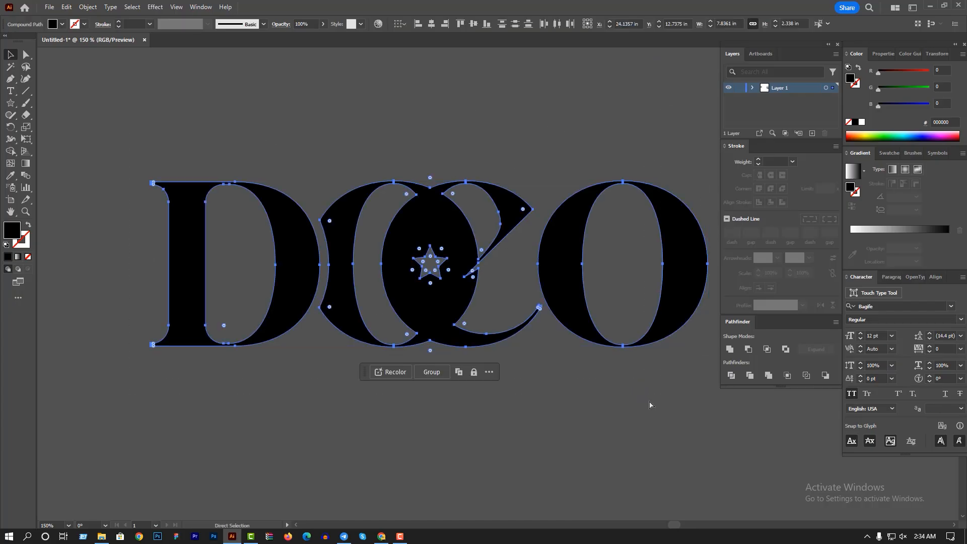
click(657, 400)
- Add a letter R in Montserrat Regular above the last O for a registered mark
drag(499, 263, 365, 262)
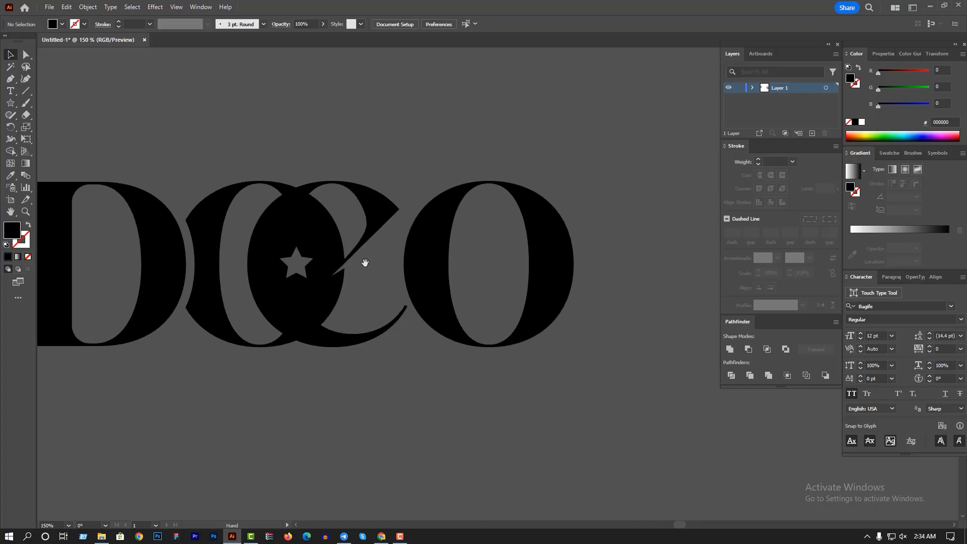
click(13, 92)
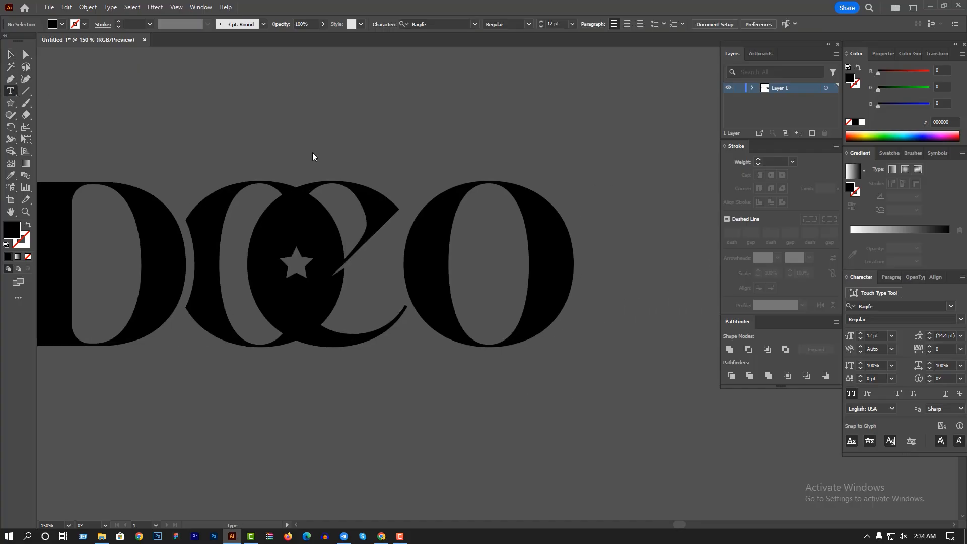
click(436, 139)
key(BackSpace)
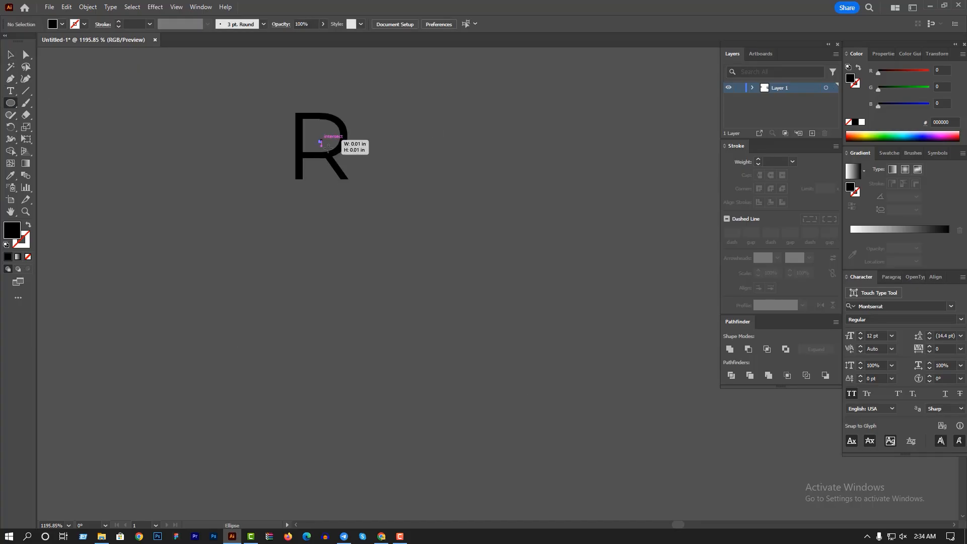
- Draw a circle about 0.18 in across from the centre of the R and give it a solid black fill without stroke
drag(320, 141, 361, 193)
click(28, 226)
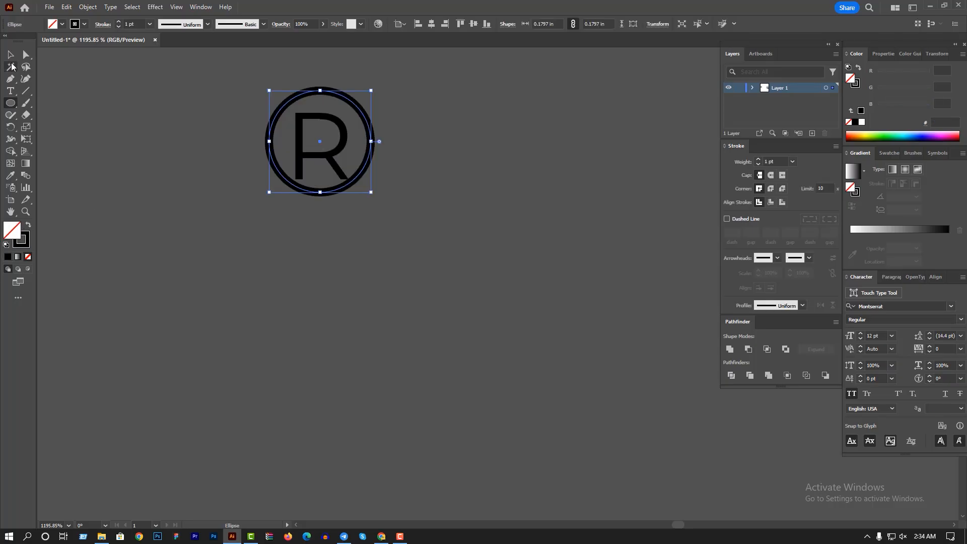
key(v)
click(28, 226)
- Centre the R and the circle on each other horizontally and vertically, and enlarge the circle to about 0.2 in across
drag(196, 92, 353, 133)
click(431, 25)
click(474, 25)
click(439, 139)
click(371, 141)
drag(371, 141, 378, 142)
- Try to cut the R out of the circle with Pathfinder Minus Front while the circle is stacked in front
drag(256, 89, 454, 226)
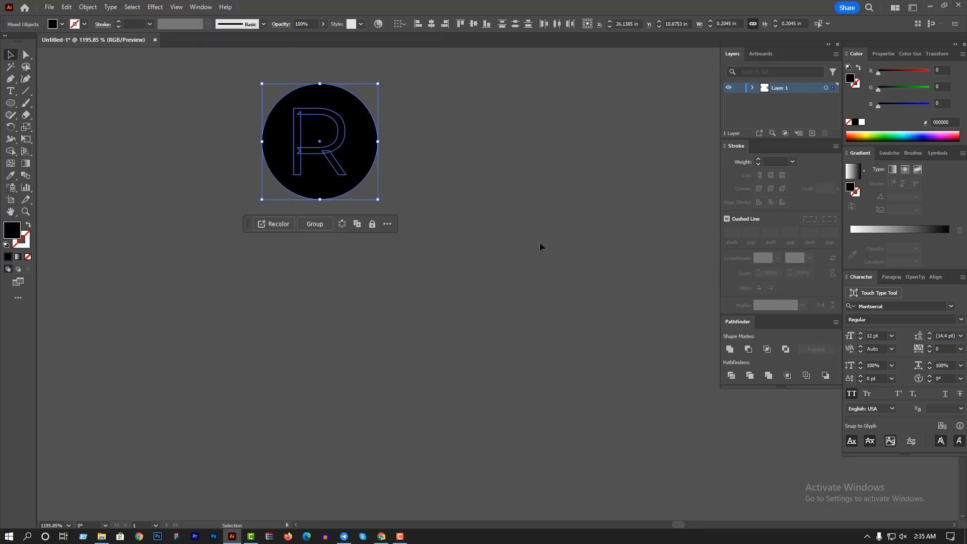
click(747, 348)
click(558, 282)
click(469, 230)
- Send the black circle to the back, behind the R
click(361, 146)
right_click(361, 146)
click(422, 392)
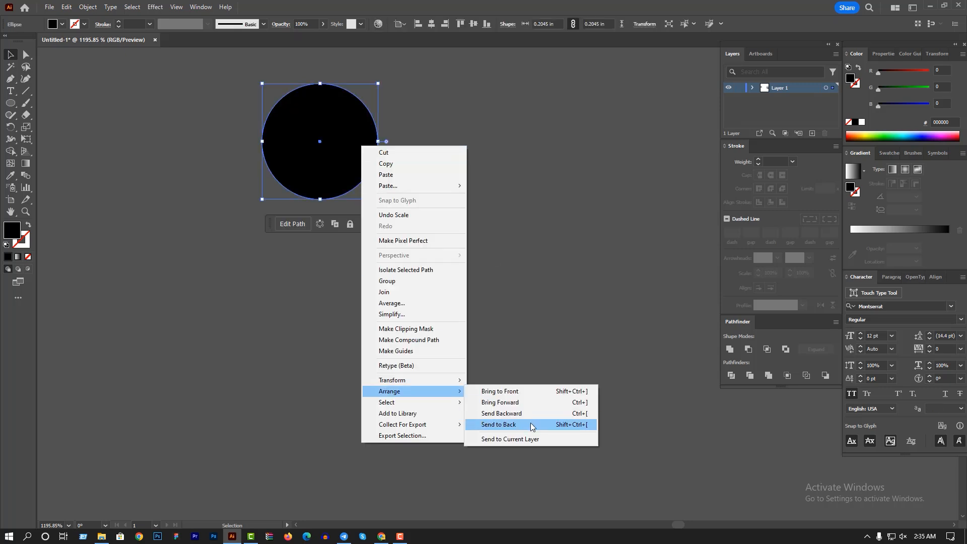
click(531, 426)
- Subtract the R from the black circle with Pathfinder Minus Front to form a registered mark badge
drag(300, 107, 300, 107)
click(748, 349)
click(570, 249)
drag(339, 124, 466, 188)
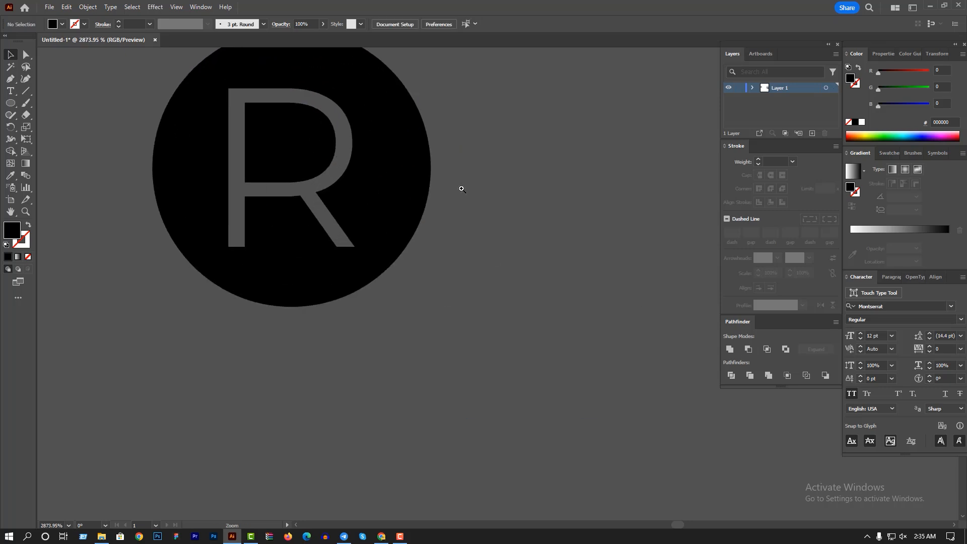
- Scale the R cut-out down evenly about its centre to roughly 0.084 × 0.105 in inside the circle
ctrl+alt+click(351, 190)
click(340, 171)
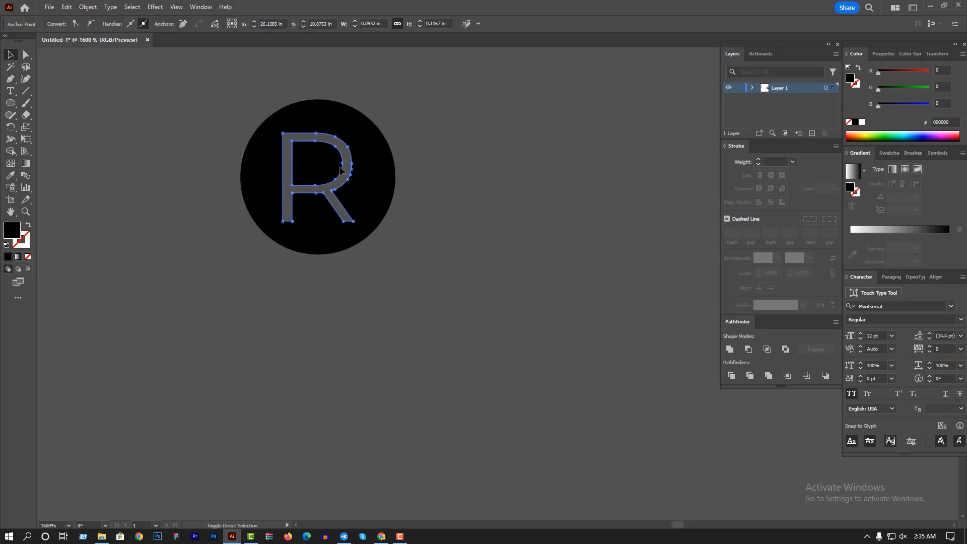
key(v)
drag(283, 133, 286, 137)
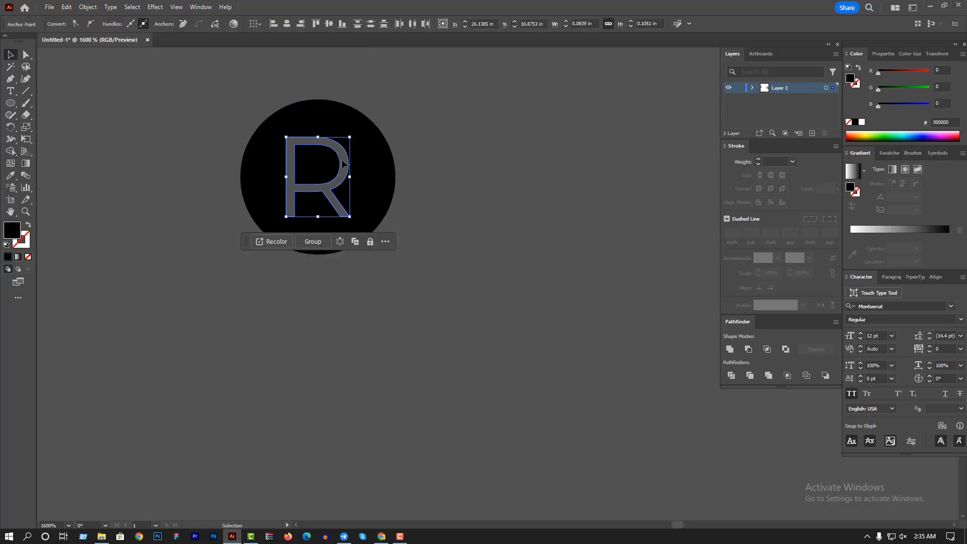
- Try small horizontal nudges of the R cut-out and the circle to judge how they line up
key(Right)
key(Right)
key(ctrl+z)
key(ctrl+z)
key(ctrl+shift+a)
click(376, 169)
key(Left)
key(Right)
click(395, 218)
- Enlarge the R cut-out slightly about its centre, keeping it centred in the circle
scroll(372, 224, down, 4)
drag(322, 187, 584, 308)
key(ctrl+shift+a)
ctrl+click(377, 221)
ctrl+shift+click(369, 212)
drag(381, 267, 388, 274)
click(472, 270)
- Shrink the black circle around the R slightly, to about 0.2 in across
ctrl+click(427, 258)
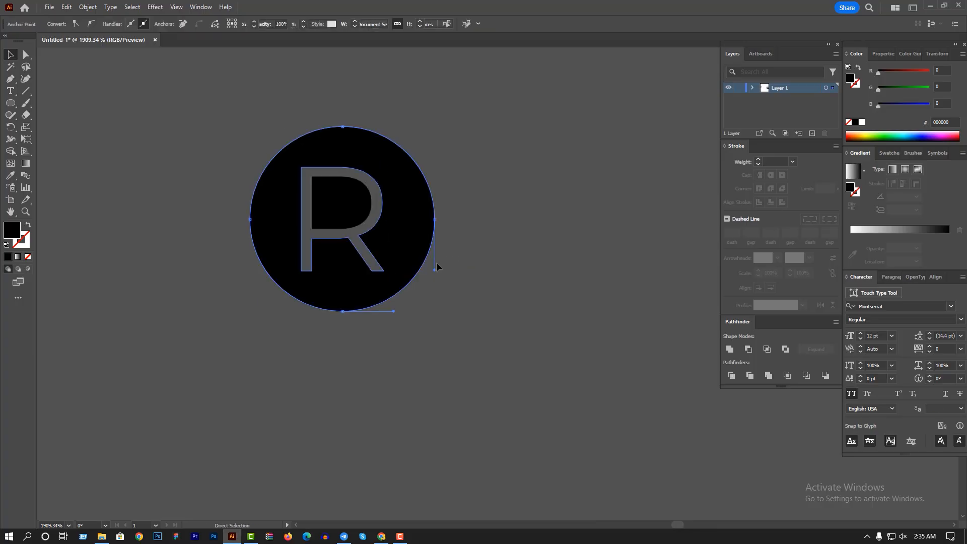
drag(432, 313, 431, 308)
click(541, 283)
scroll(408, 250, down, 3)
drag(337, 200, 475, 316)
click(396, 282)
- Move the registered mark badge beside the last O and align it with the lettermark's right and top edges
scroll(398, 282, down, 4)
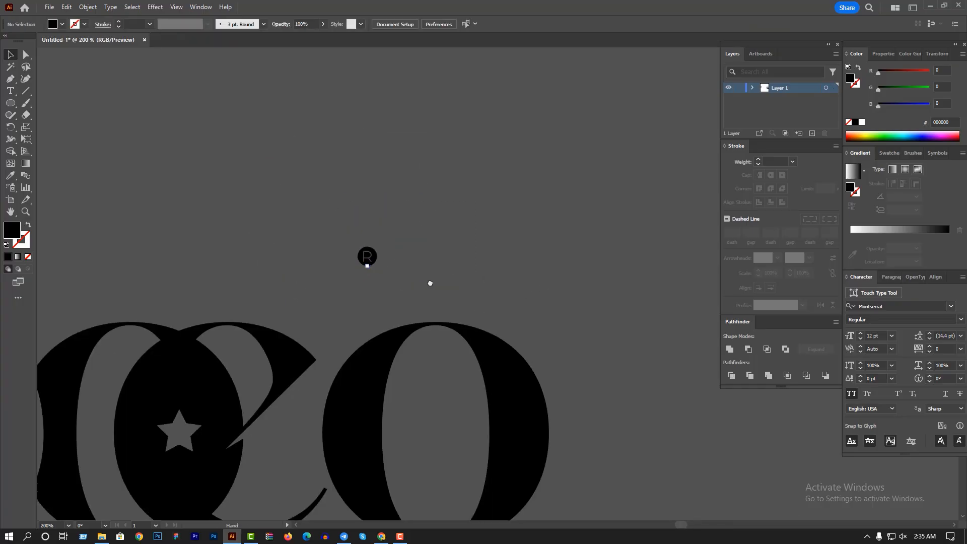
drag(430, 283, 309, 179)
drag(255, 154, 457, 257)
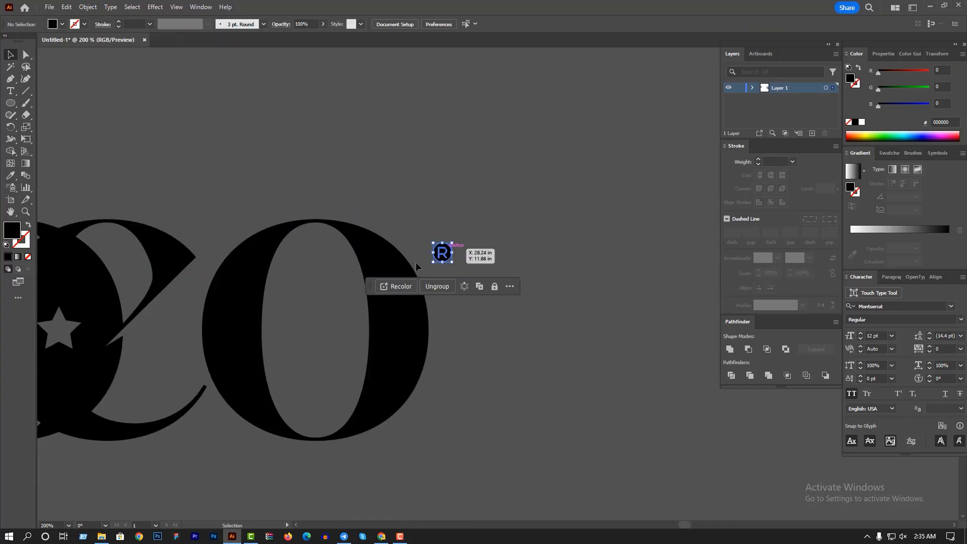
shift+click(392, 251)
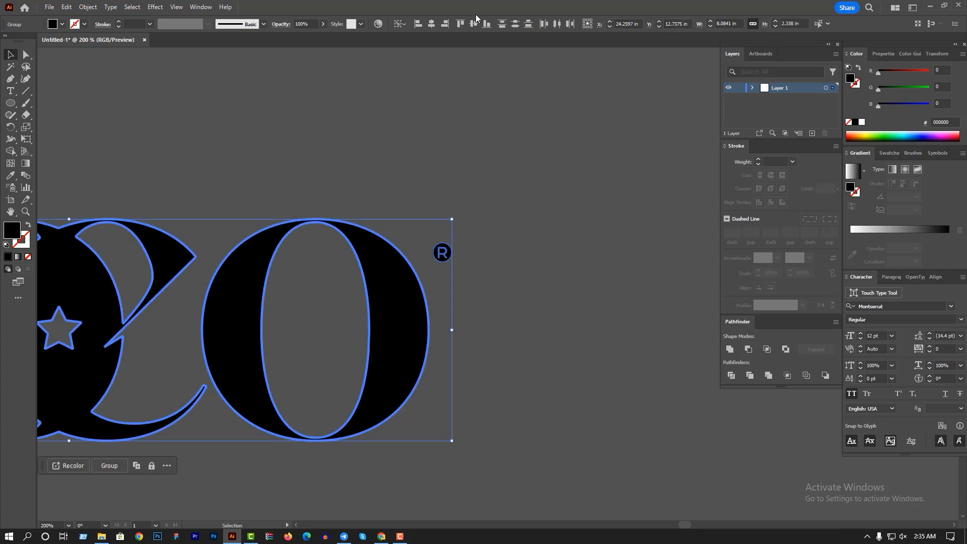
click(447, 25)
click(495, 148)
- Enlarge the badge slightly from its lower-left corner, keeping its top and right edges in place
drag(483, 203, 611, 205)
drag(535, 244, 697, 334)
click(567, 228)
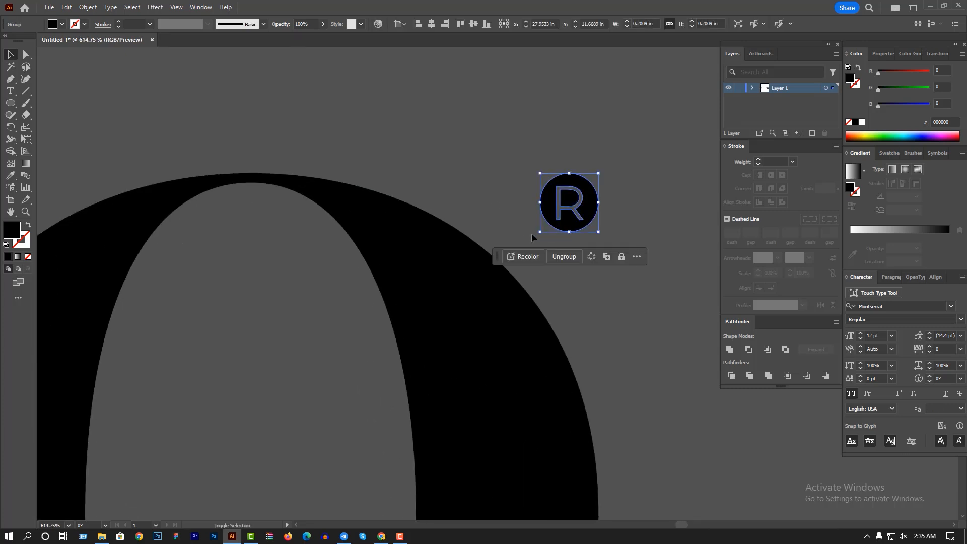
drag(540, 232, 529, 245)
click(500, 150)
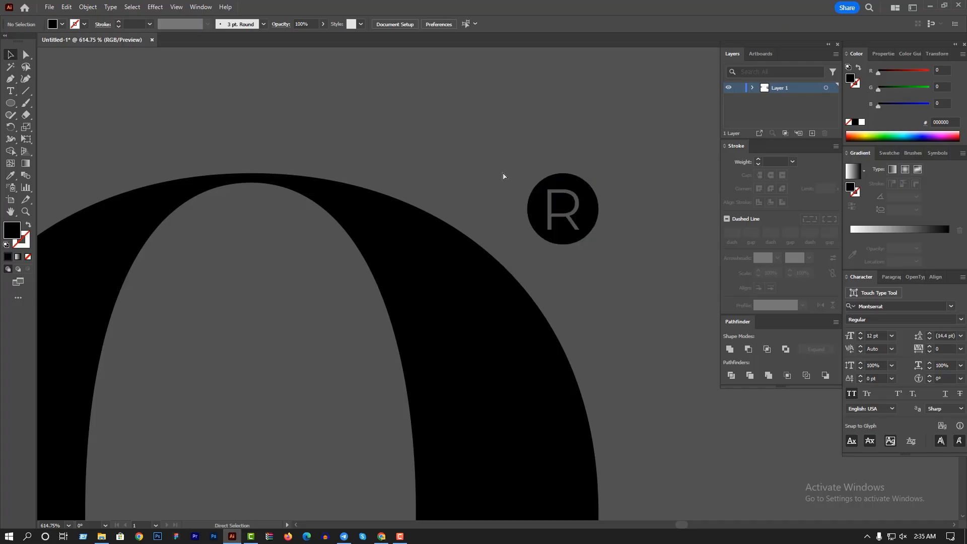
- Group the DOCO lettermark with its badge and centre the group horizontally and vertically on the artboard
ctrl+alt+click(503, 180)
ctrl+alt+click(503, 180)
ctrl+alt+click(503, 180)
ctrl+alt+click(503, 180)
ctrl+alt+click(520, 175)
ctrl+alt+click(510, 171)
ctrl+alt+click(508, 170)
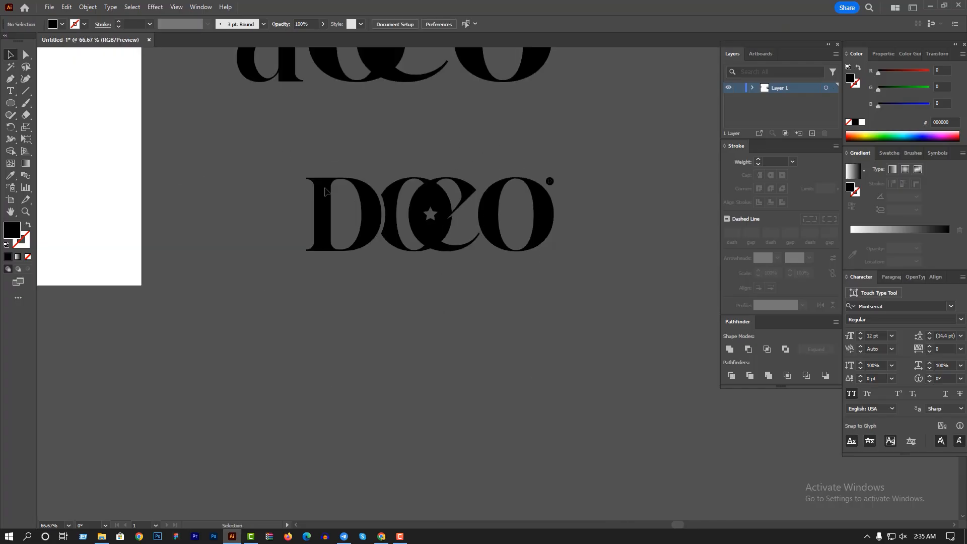
drag(286, 161, 624, 296)
key(a)
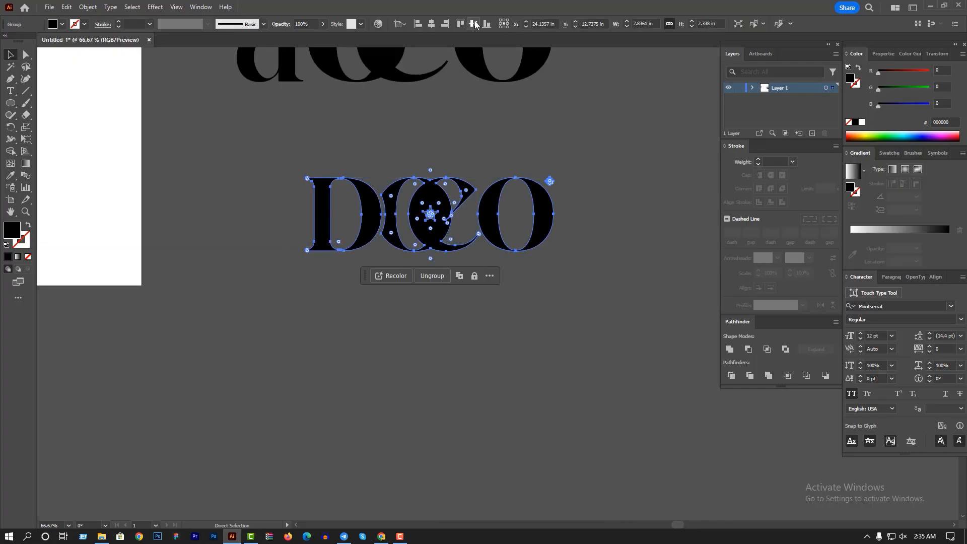
click(475, 24)
click(431, 25)
click(306, 212)
- Examine the complete DOCO logo on the artboard, including the star cut-out and the badge up close
drag(306, 211, 683, 277)
drag(391, 197, 538, 339)
drag(517, 227, 635, 265)
click(559, 258)
click(493, 164)
alt+click(472, 189)
alt+click(472, 188)
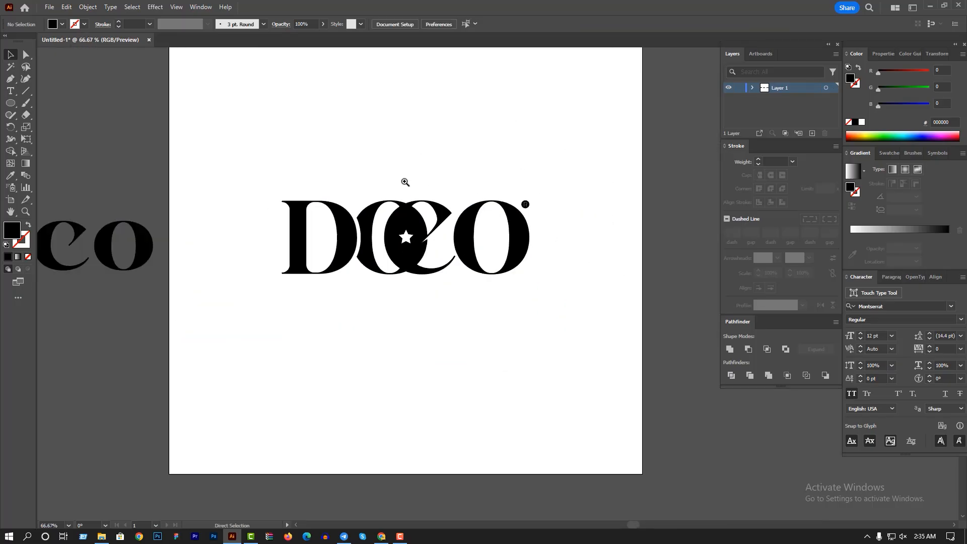
drag(431, 192, 489, 207)
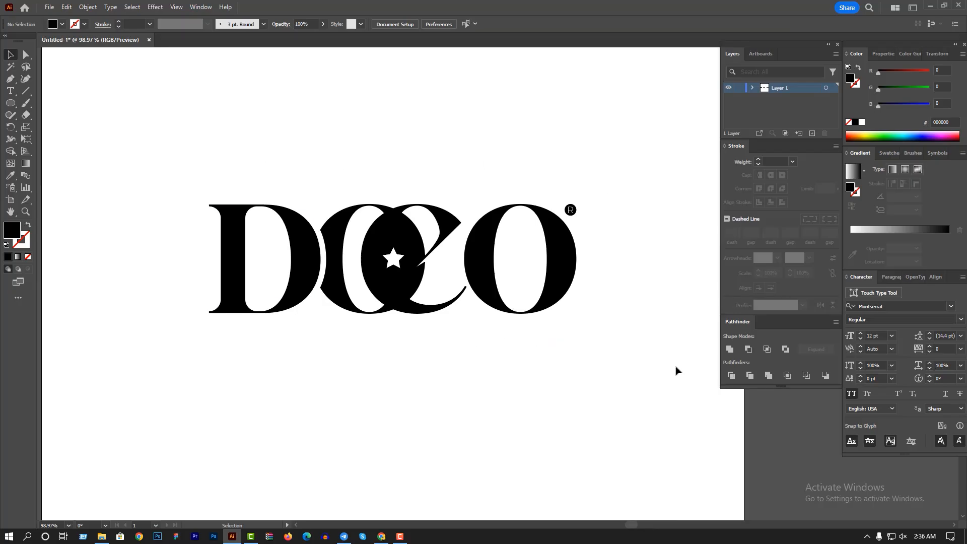
drag(574, 154, 678, 285)
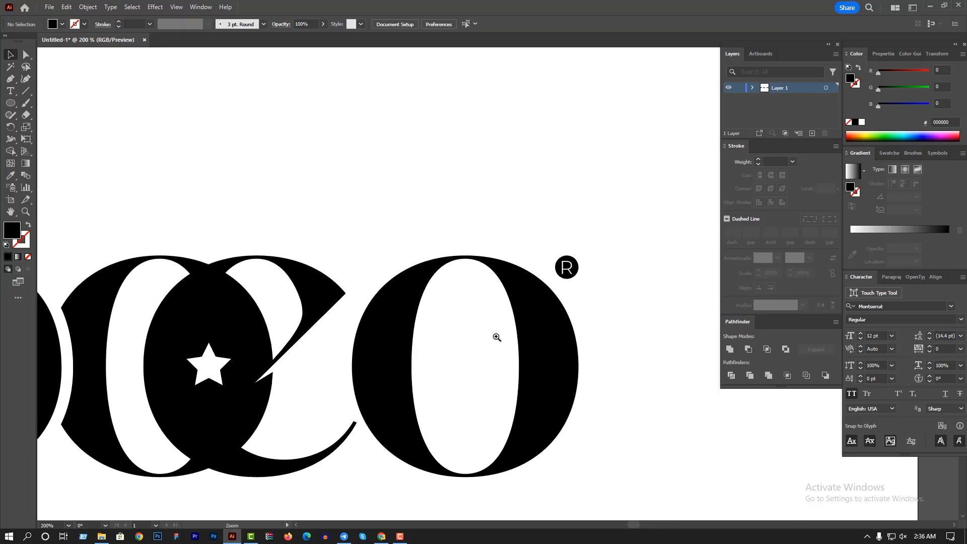
scroll(257, 319, down, 2)
drag(286, 271, 470, 340)
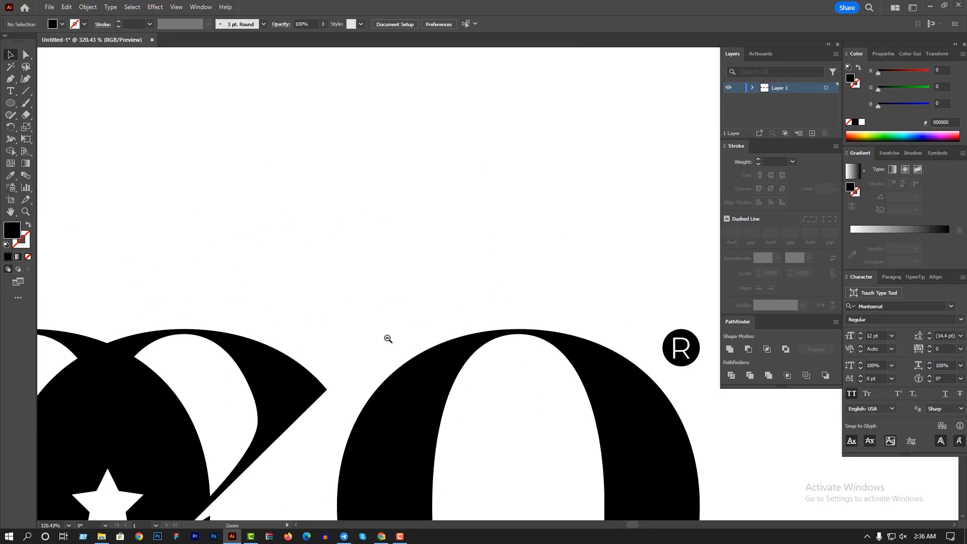
scroll(388, 340, down, 4)
drag(408, 355, 455, 306)
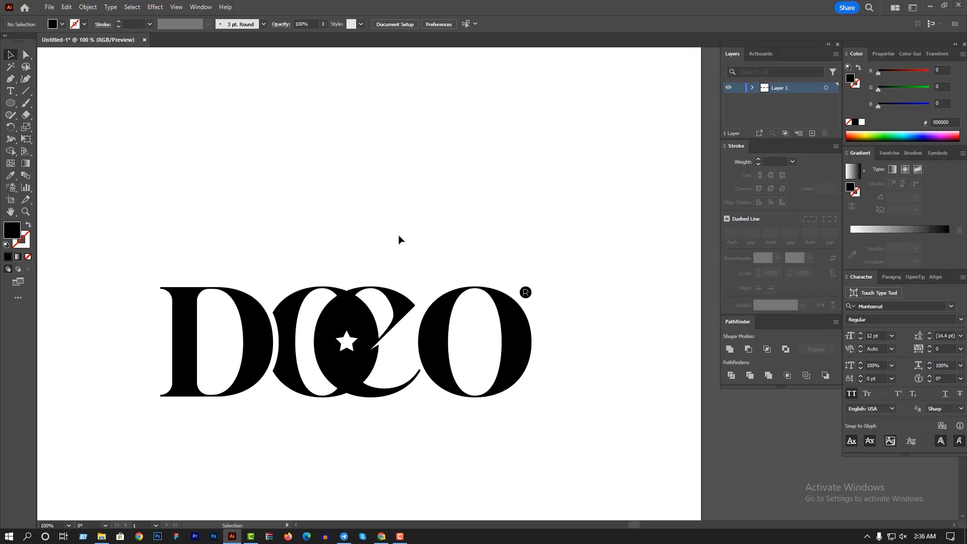